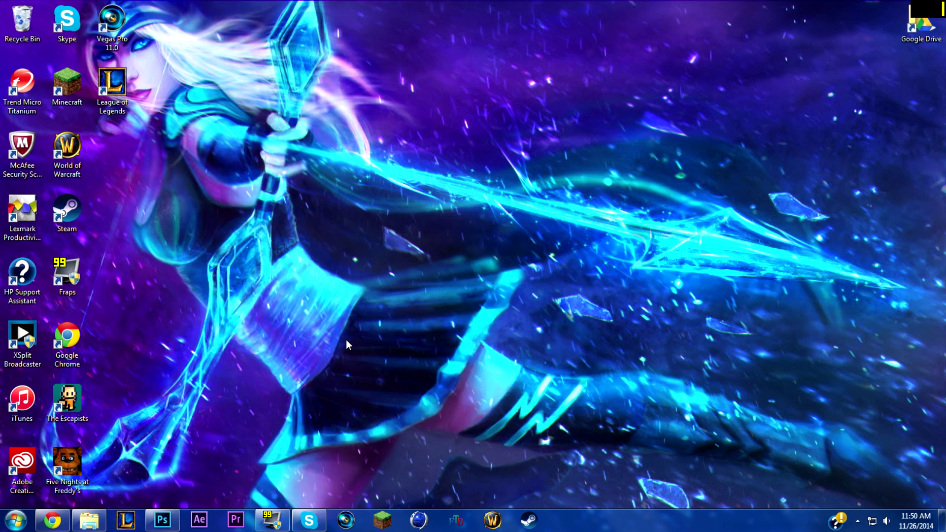
- Restore the Chrome window showing the YouTube channel page
left_click(52, 520)
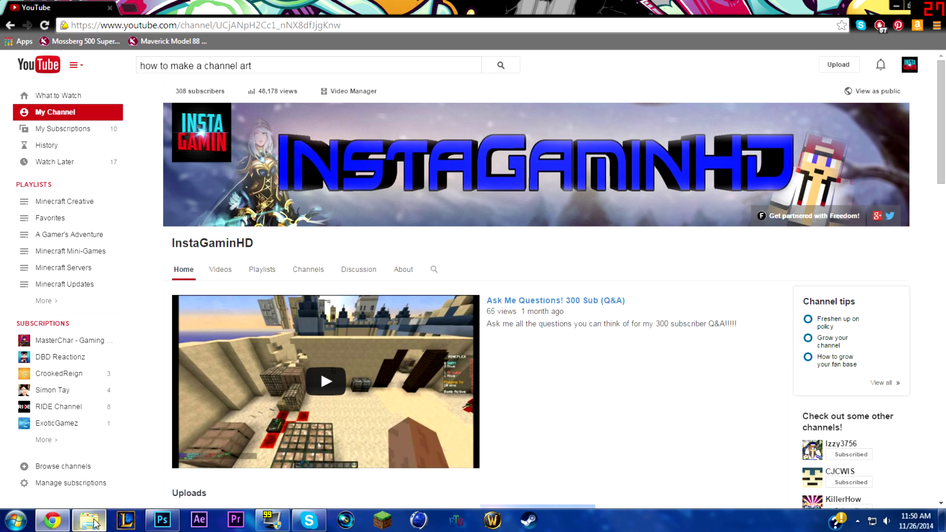
- Switch from the YouTube page to the empty Photoshop workspace
left_click(163, 520)
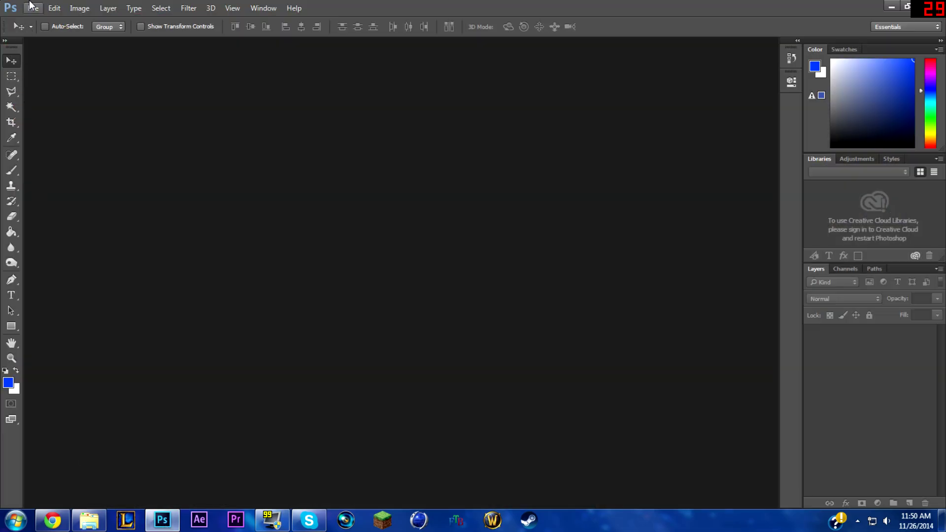
- Create a transparent 2560 × 423 px, 100 ppi document named 'Channel Art Tutorial'
left_click(41, 11)
left_click(54, 21)
key("BackSpace")
type("cub")
key("BackSpace")
key("BackSpace")
type("hannel AR")
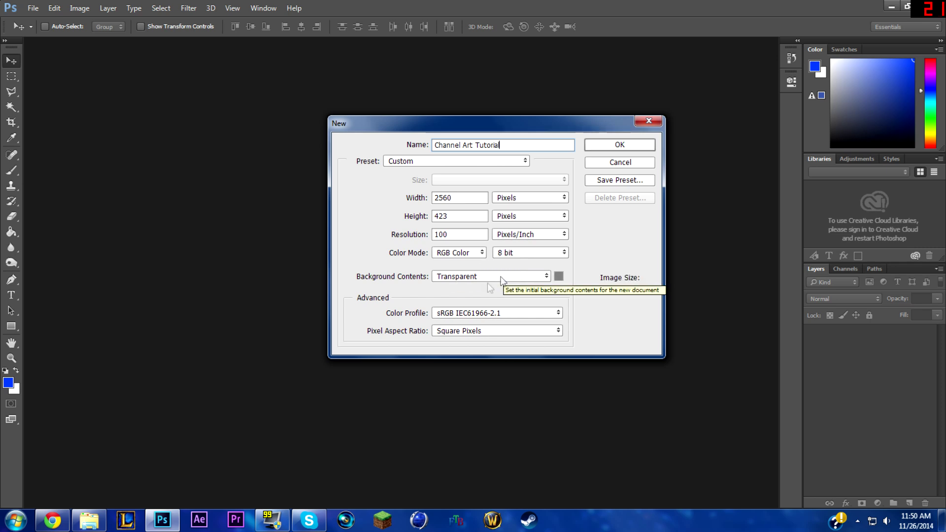
left_click(638, 148)
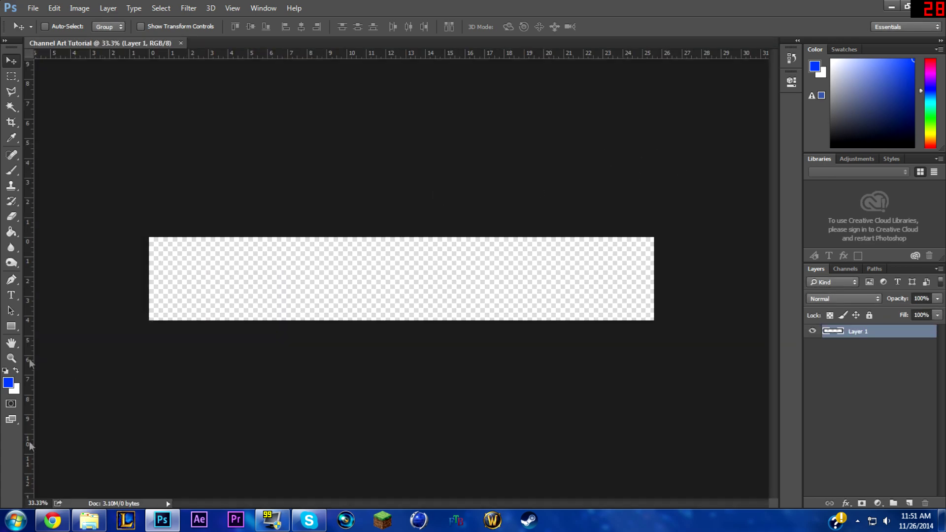
left_click(11, 295)
left_click(229, 286)
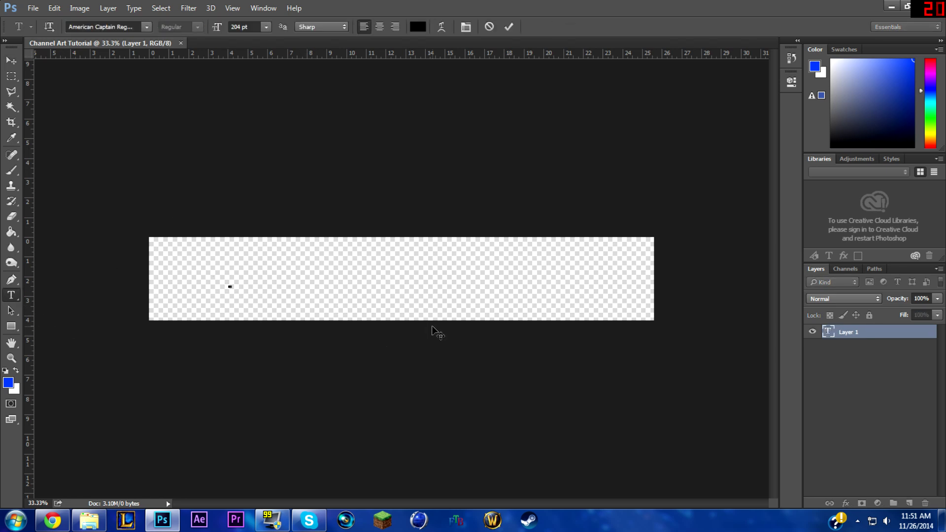
type("INSTA")
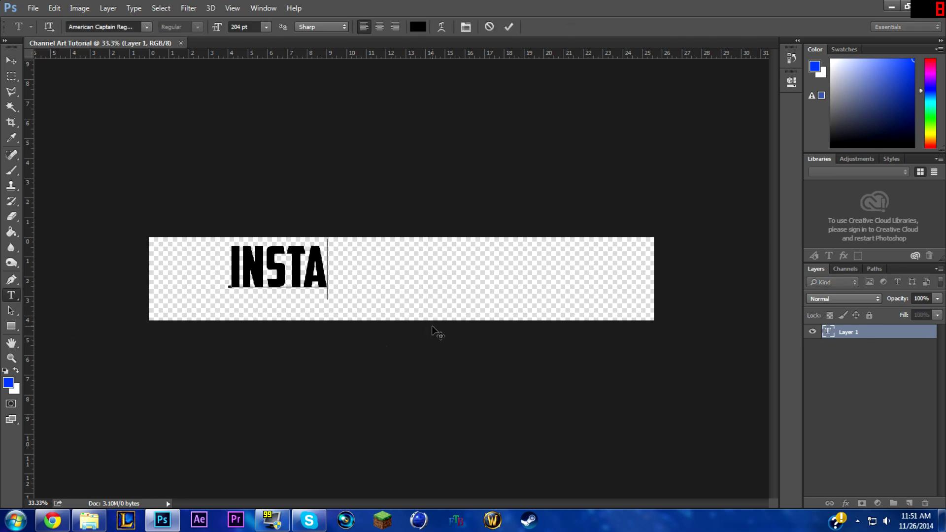
type("GAMINHD")
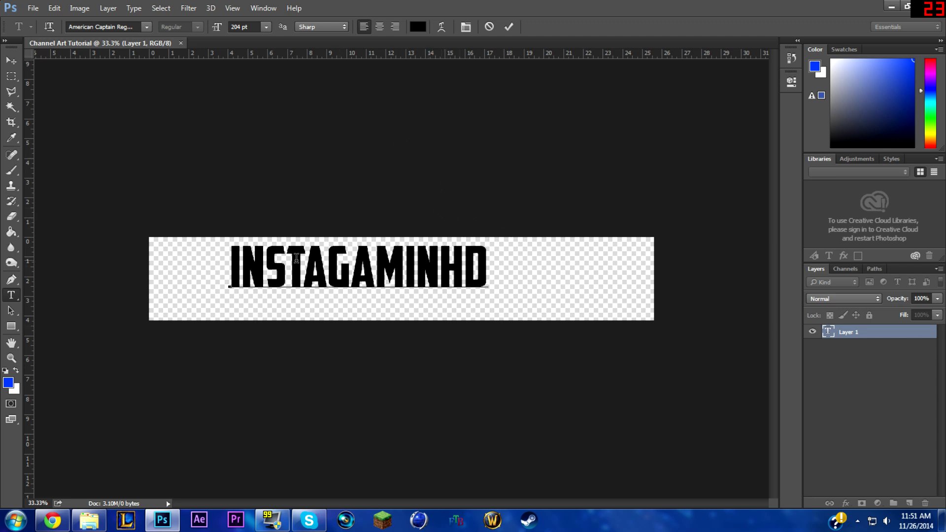
key("ctrl+Return")
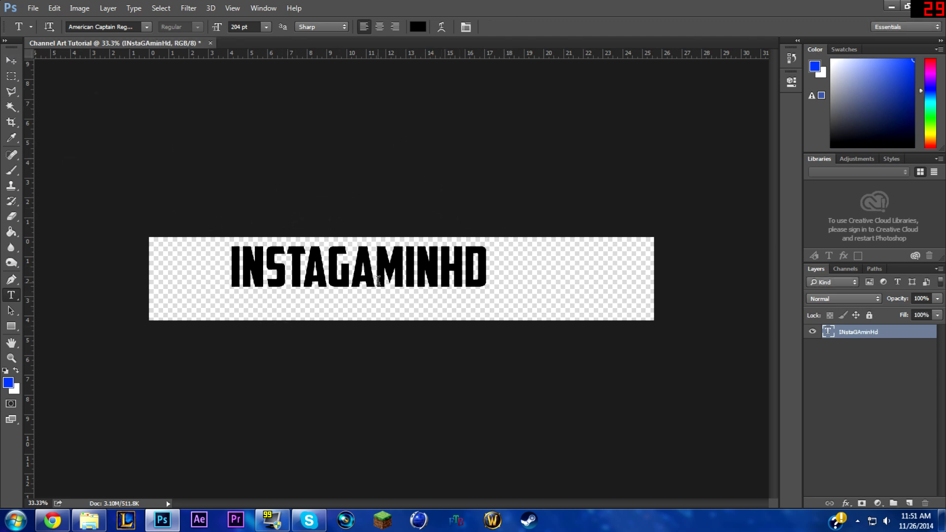
right_click(868, 331)
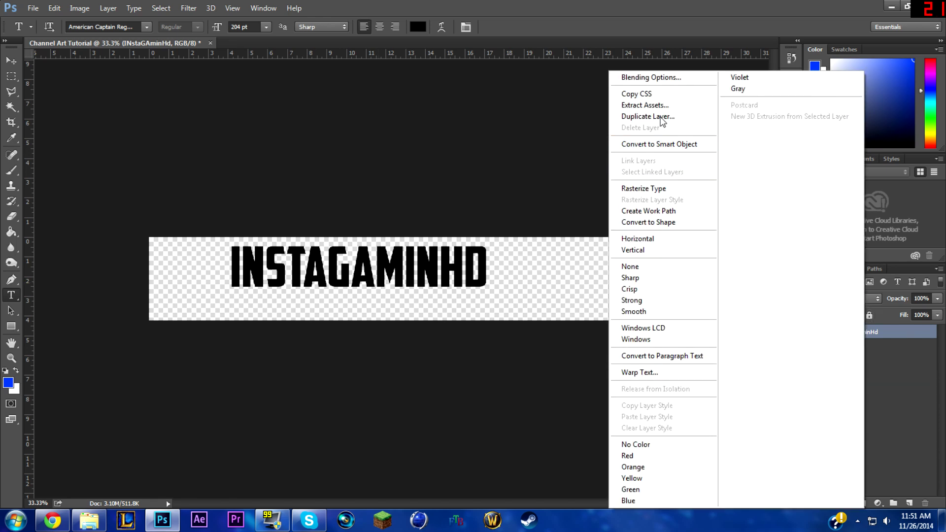
left_click(454, 87)
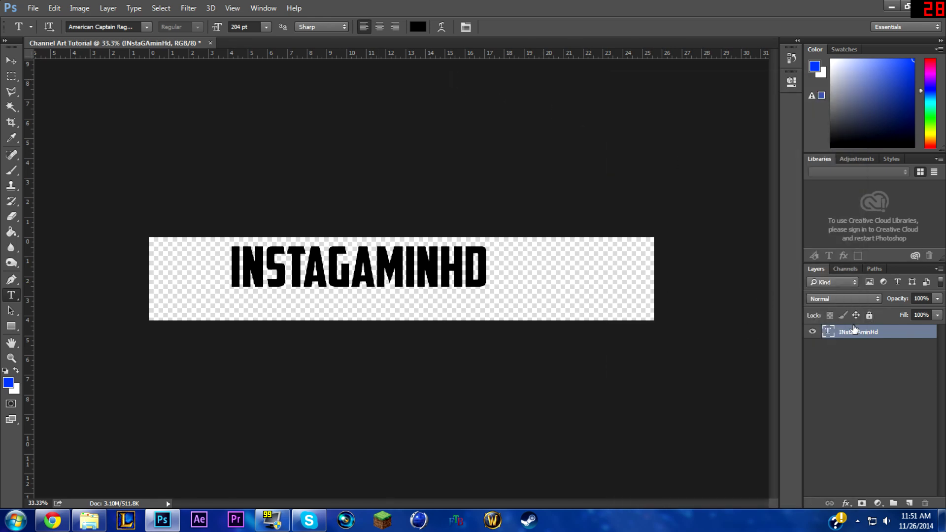
left_click_drag(487, 267, 81, 261)
key("BackSpace")
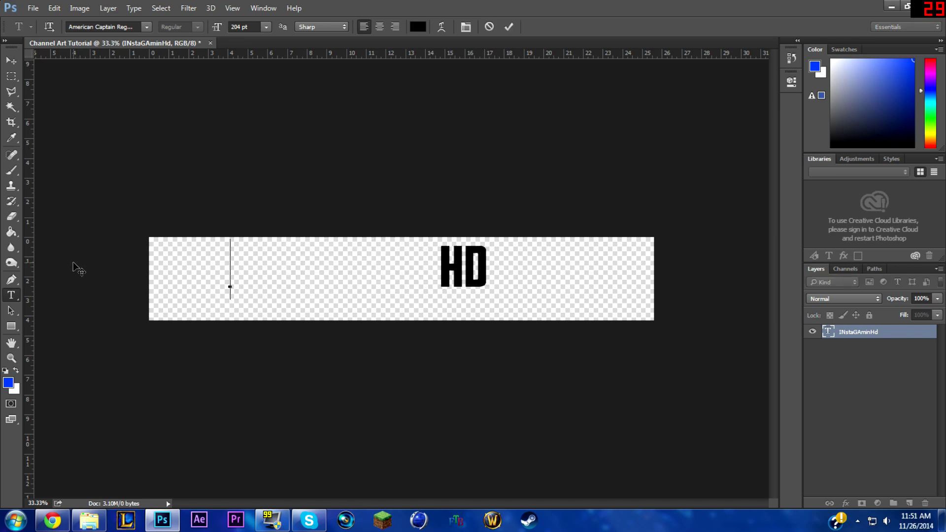
left_click(11, 62)
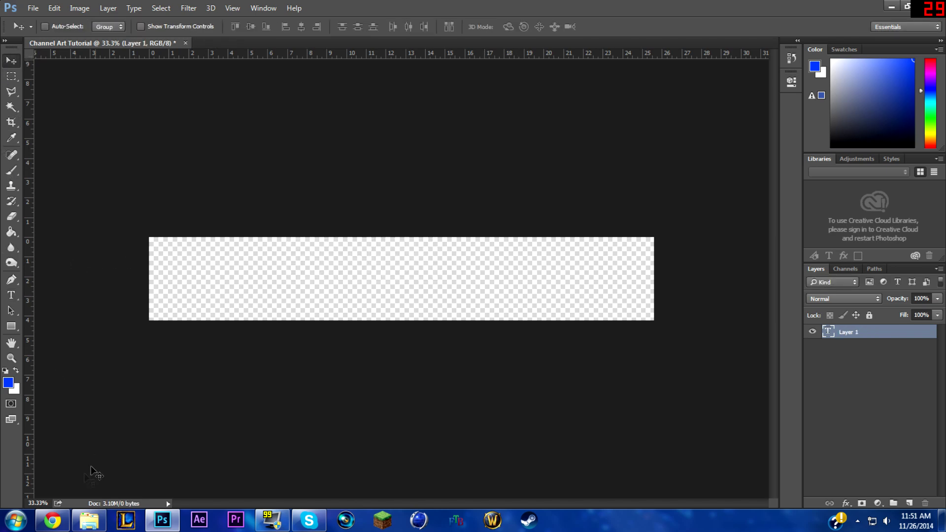
- Drag the Channel Art Name PNG from Documents > InstaGamin's YouTube GFX into the banner
left_click(89, 520)
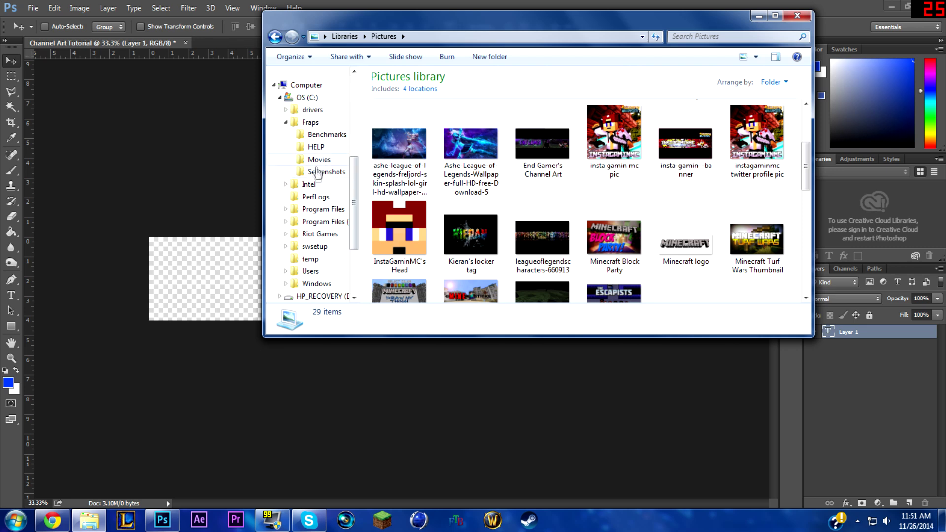
scroll(315, 162, "up", 3)
scroll(352, 195, "up", 5)
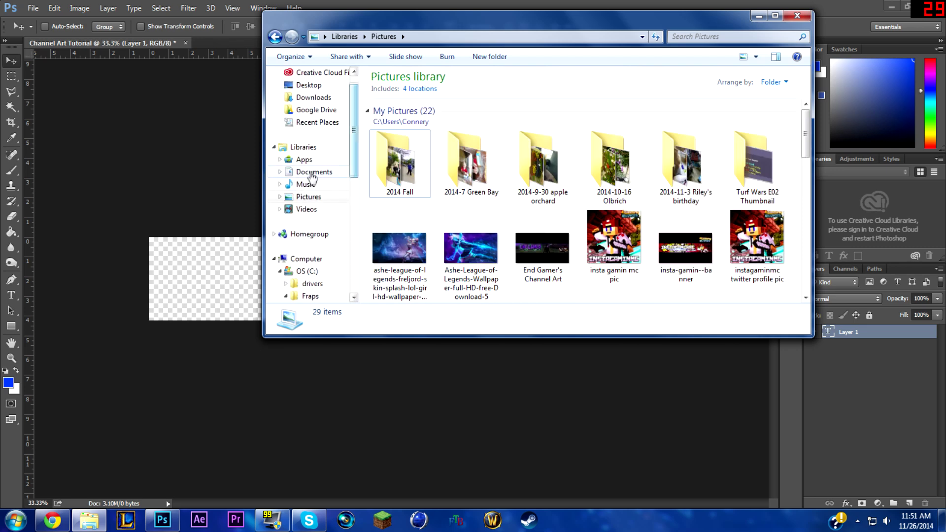
left_click(314, 171)
double_click(404, 160)
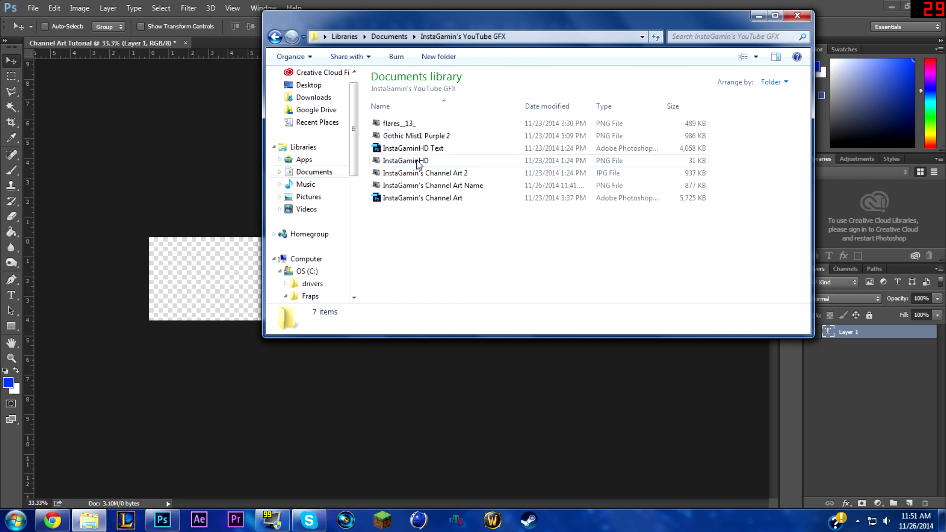
left_click_drag(445, 189, 155, 140)
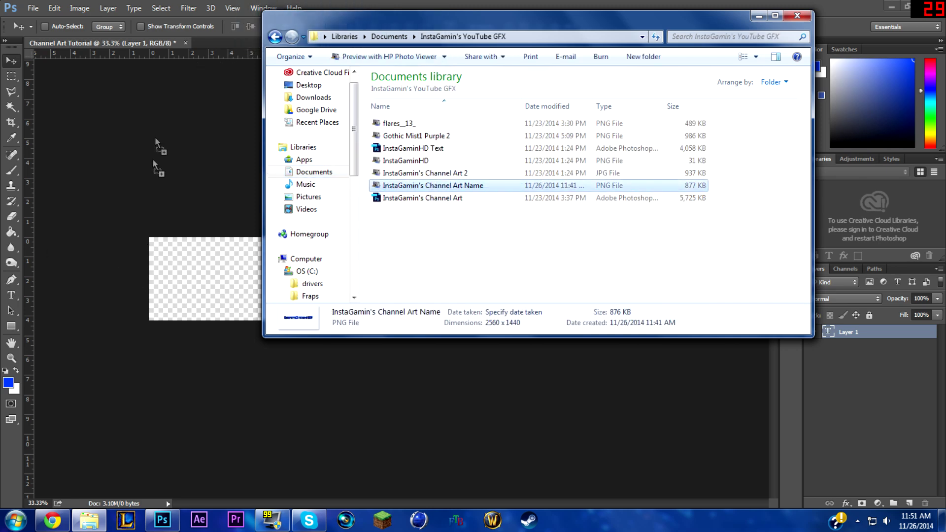
left_click_drag(204, 300, 204, 300)
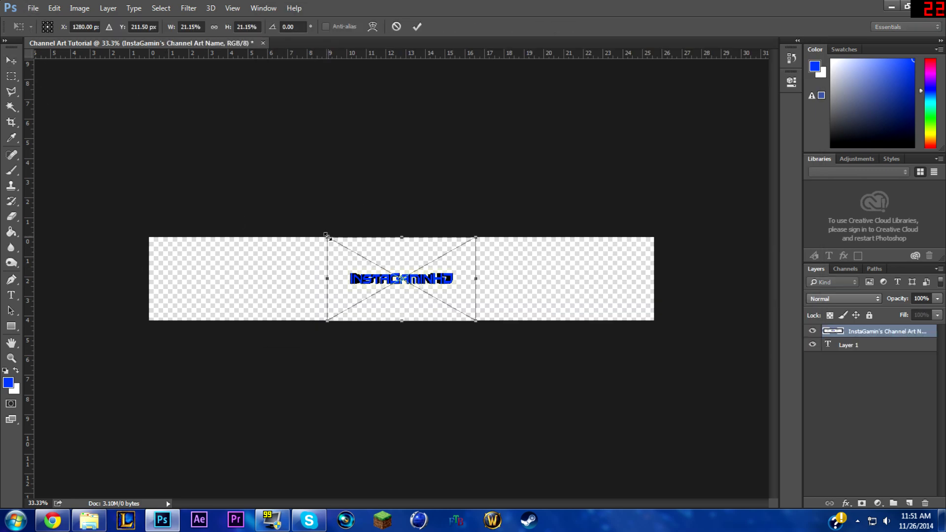
- Enlarge the logo to span the banner, centre it, and commit the transform
left_click_drag(327, 238, 24, 62)
left_click_drag(381, 272, 517, 360)
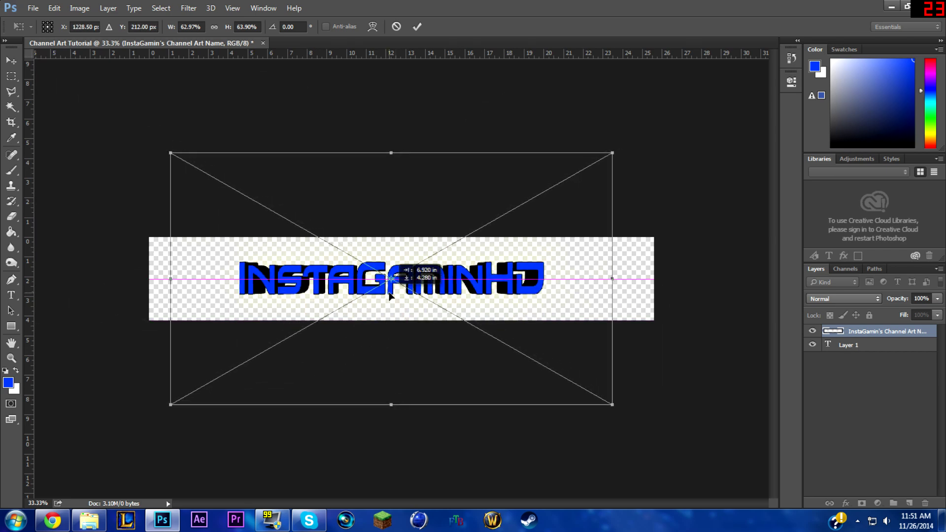
left_click_drag(612, 153, 637, 141)
left_click_drag(485, 285, 485, 292)
key("Return")
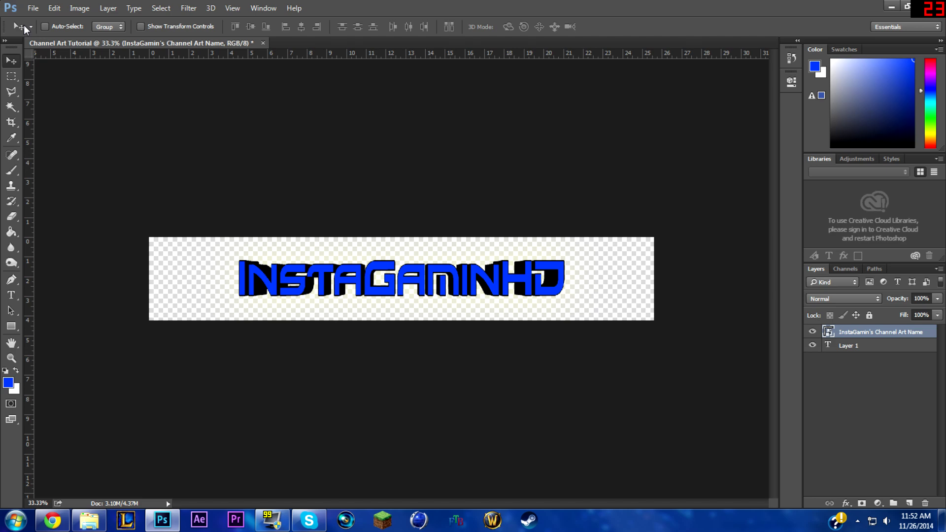
- Find the Ashe Freljord wallpaper in the Pictures library and preview it full screen
left_click(94, 521)
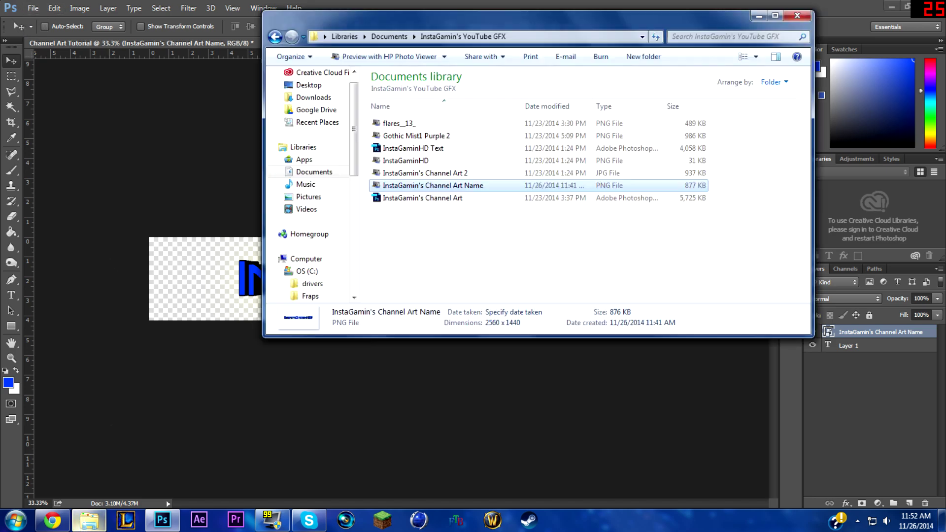
left_click(308, 197)
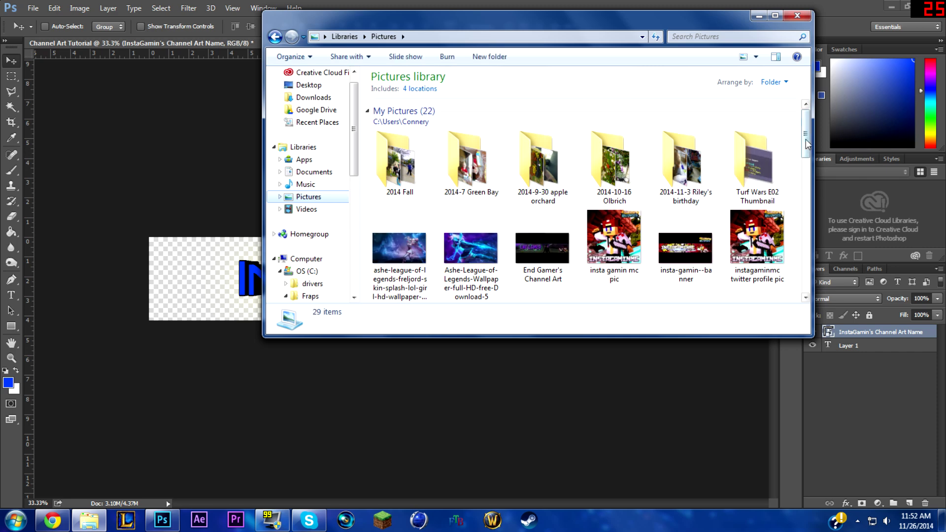
scroll(806, 144, "down", 3)
left_click(389, 142)
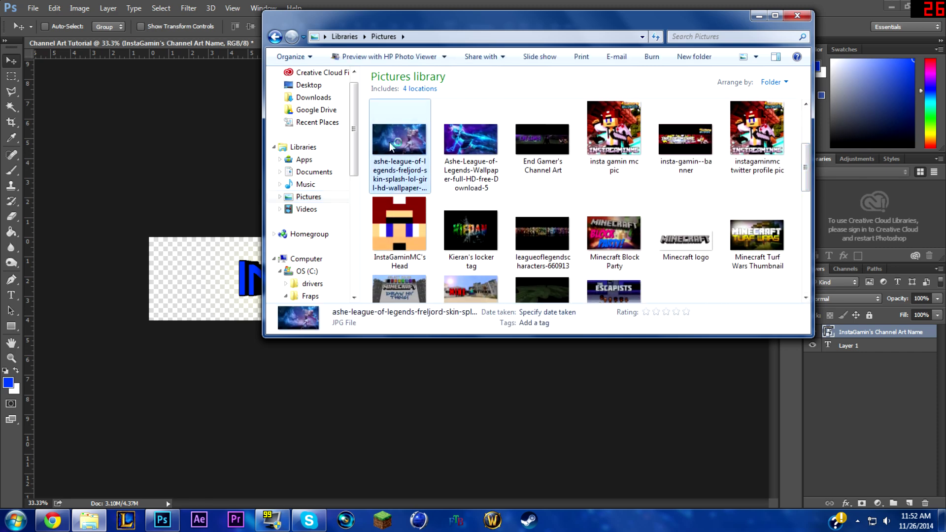
double_click(406, 166)
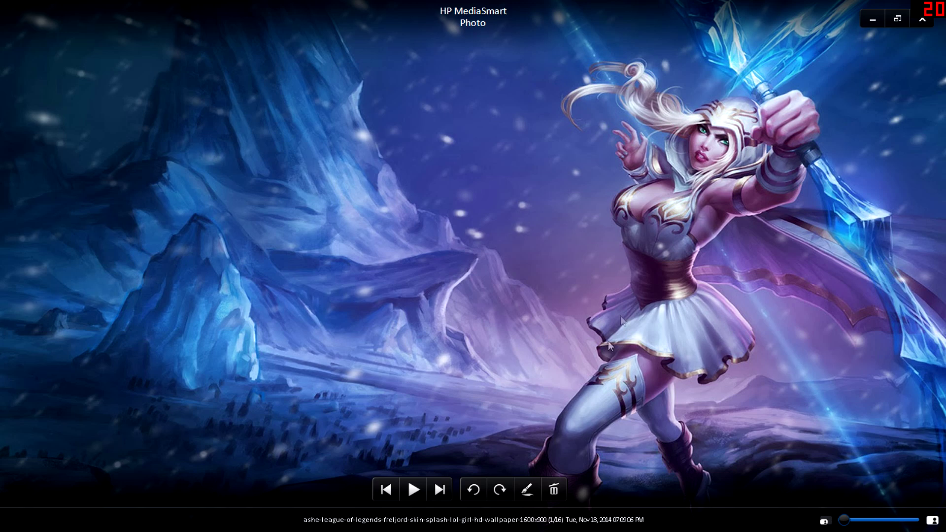
key("Escape")
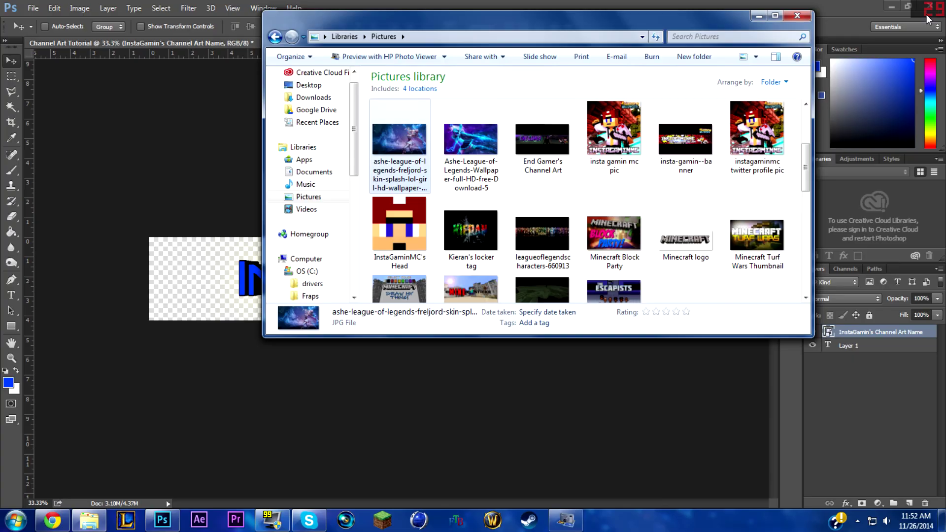
- Place the Ashe wallpaper, scale it to cover the banner, and move its layer below the logo
left_click_drag(389, 158, 197, 283)
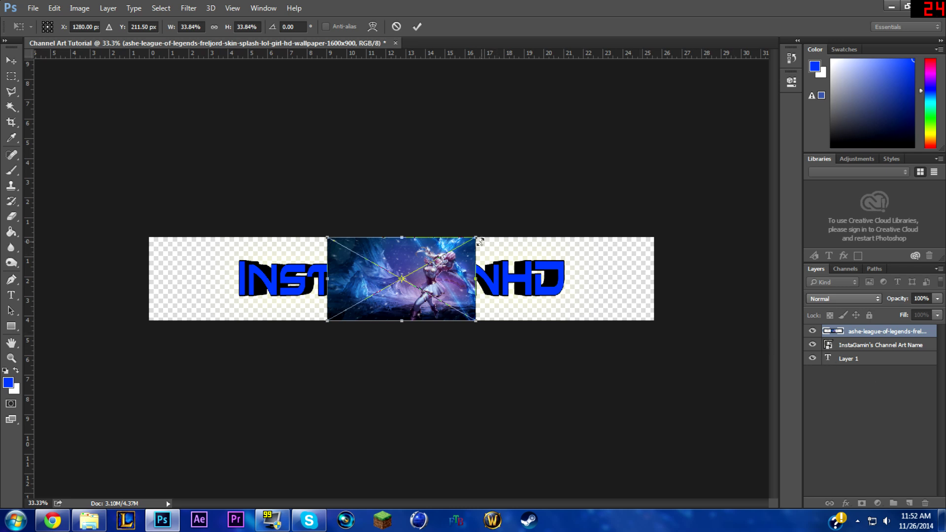
left_click_drag(476, 238, 943, 2)
left_click_drag(611, 242, 389, 317)
left_click_drag(722, 90, 943, 1)
left_click_drag(468, 327, 509, 279)
left_click_drag(150, 348, 35, 417)
left_click_drag(291, 364, 466, 449)
key("Return")
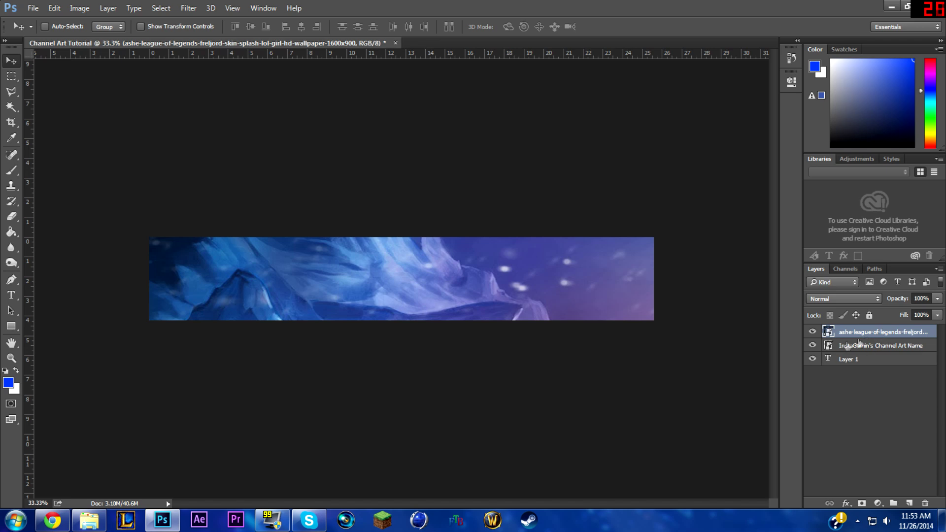
left_click_drag(855, 335, 880, 396)
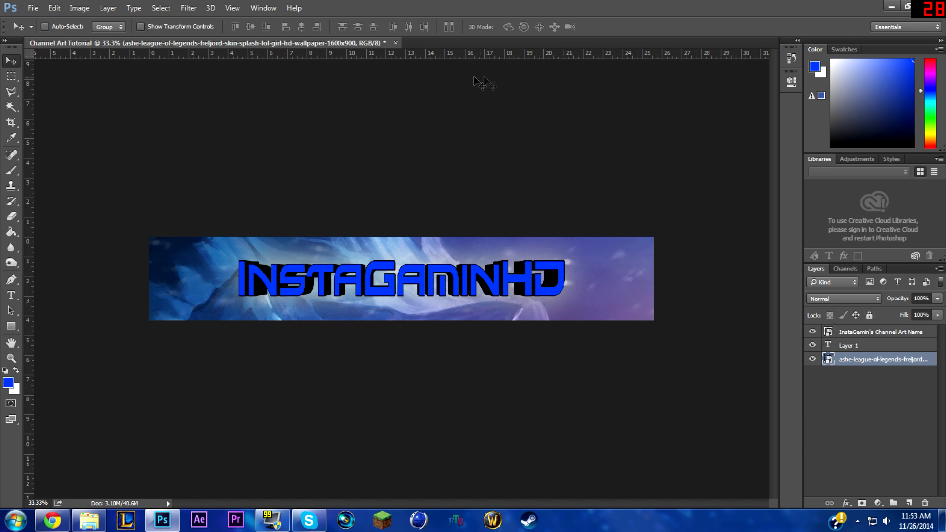
- Apply an 8-pixel Box Blur smart filter to the wallpaper and nudge it slightly
left_click(187, 8)
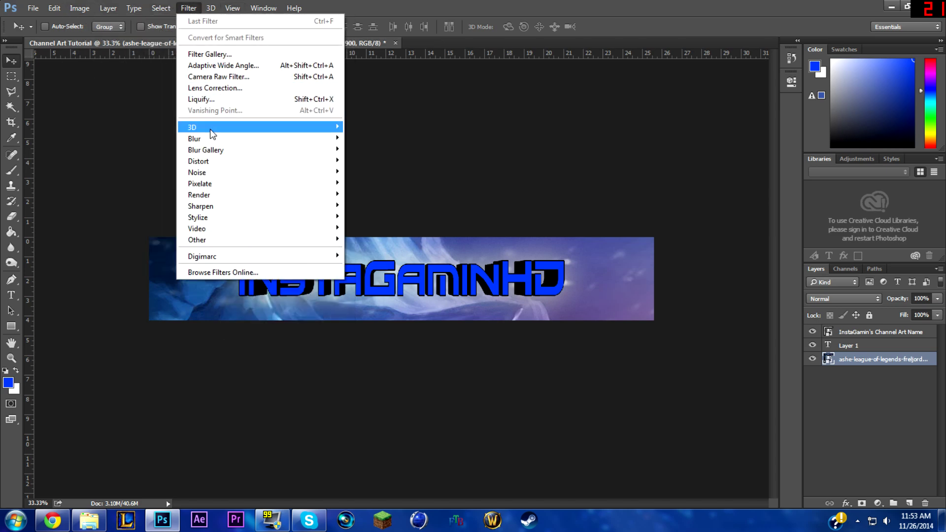
mouse_move(211, 138)
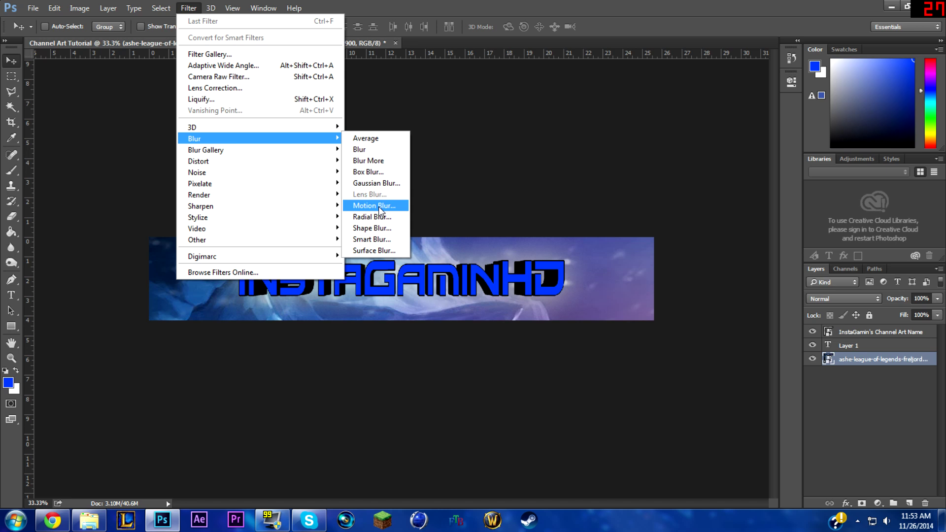
left_click(377, 172)
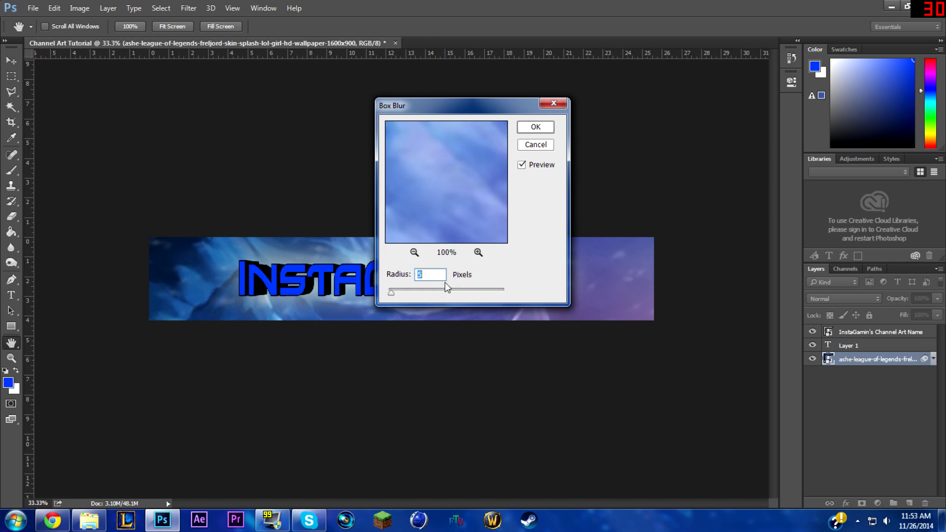
type("1")
left_click(536, 128)
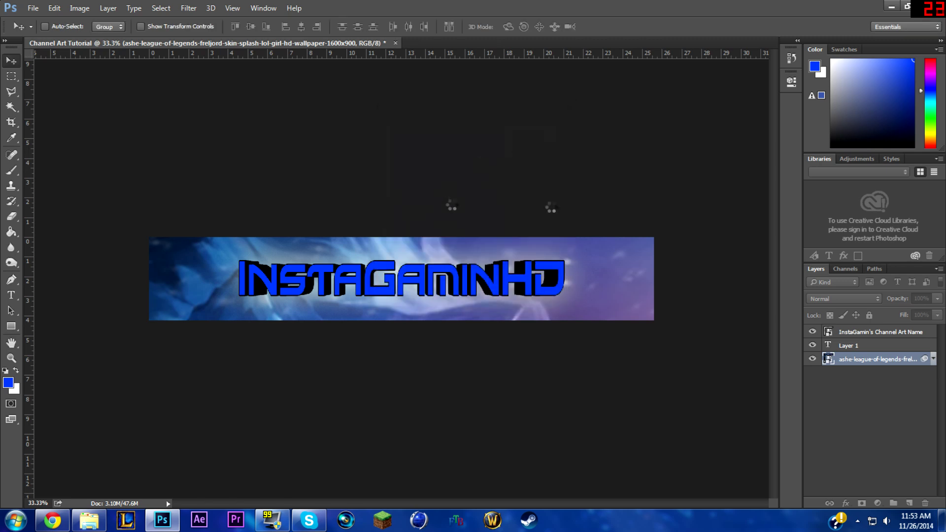
mouse_move(537, 280)
left_mouse_down()
mouse_move(547, 286)
mouse_move(533, 281)
mouse_move(528, 291)
left_mouse_up()
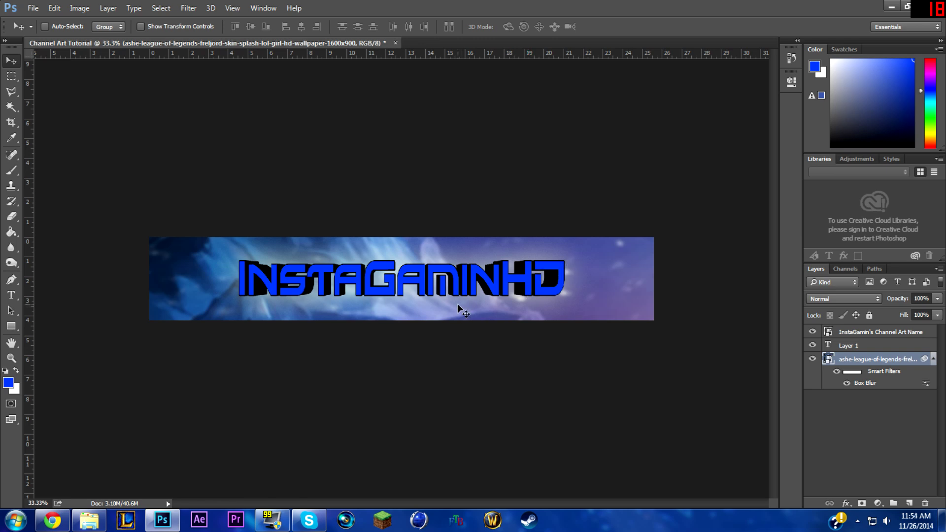
- Open Blending Options for the logo layer and enable Outer Glow
left_click(868, 333)
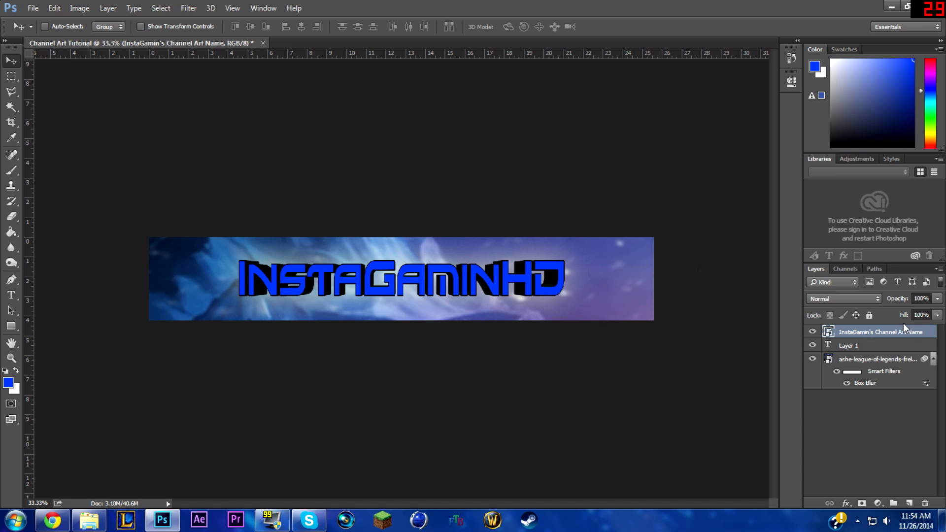
right_click(893, 333)
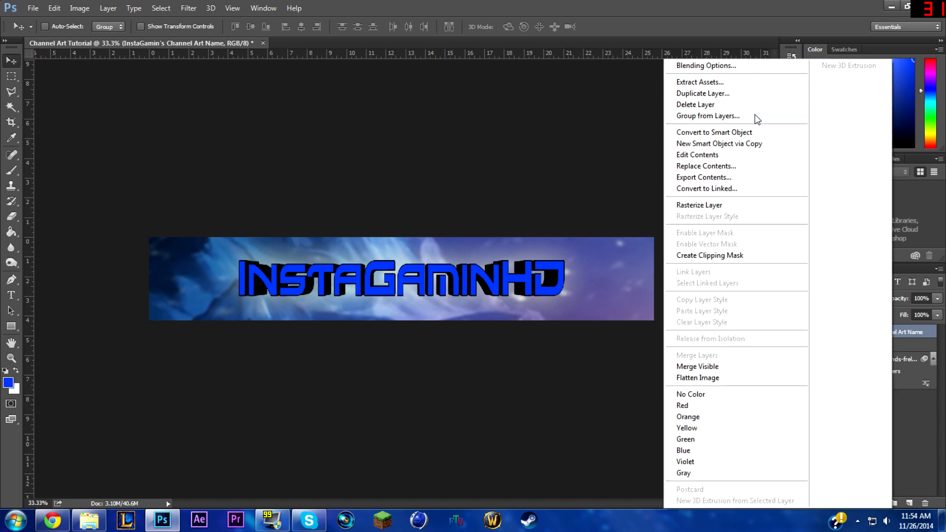
left_click(711, 67)
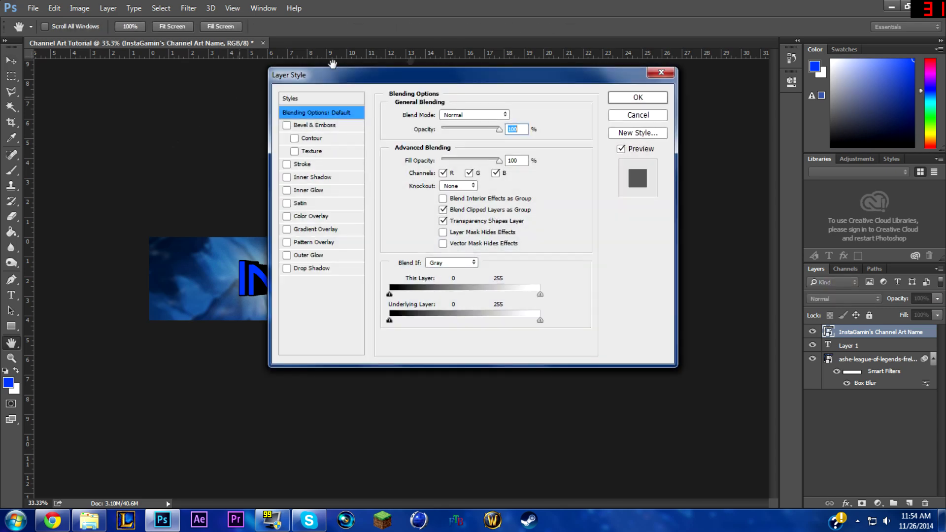
left_click_drag(480, 81, 772, 39)
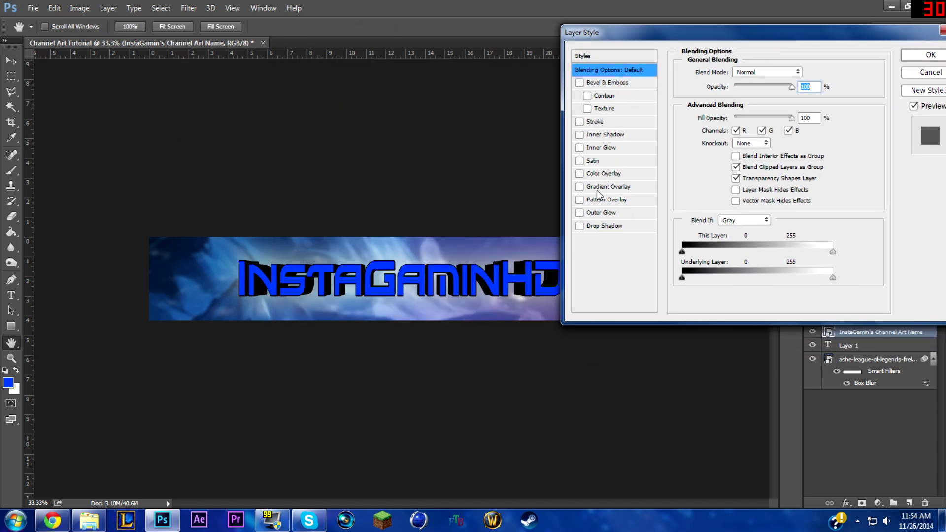
left_click(596, 213)
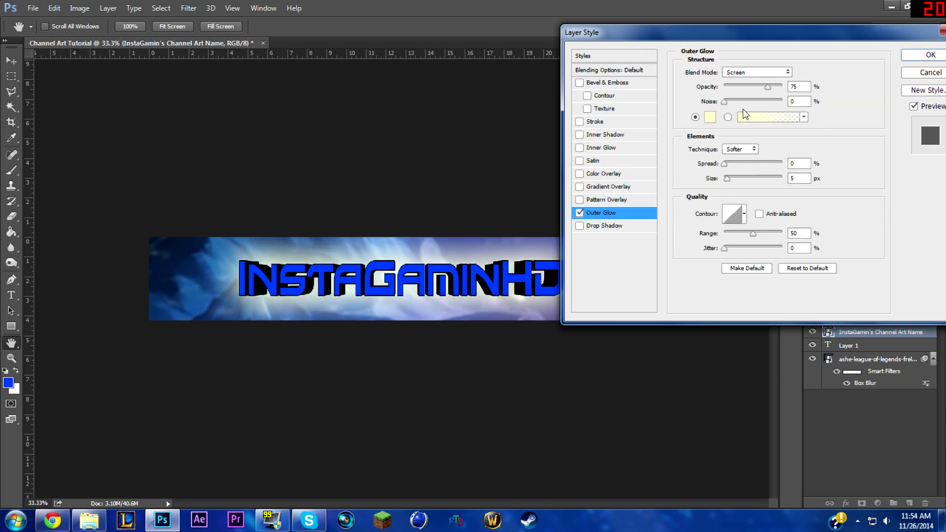
- Set the glow to about 8% opacity, 250 px size with some noise, and apply
left_click_drag(767, 95, 738, 93)
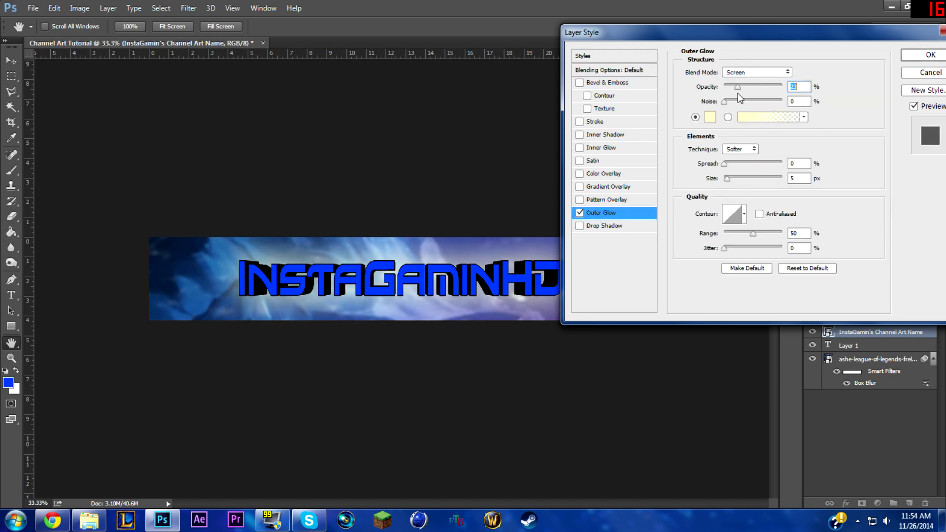
left_click(728, 179)
left_click_drag(730, 182, 785, 183)
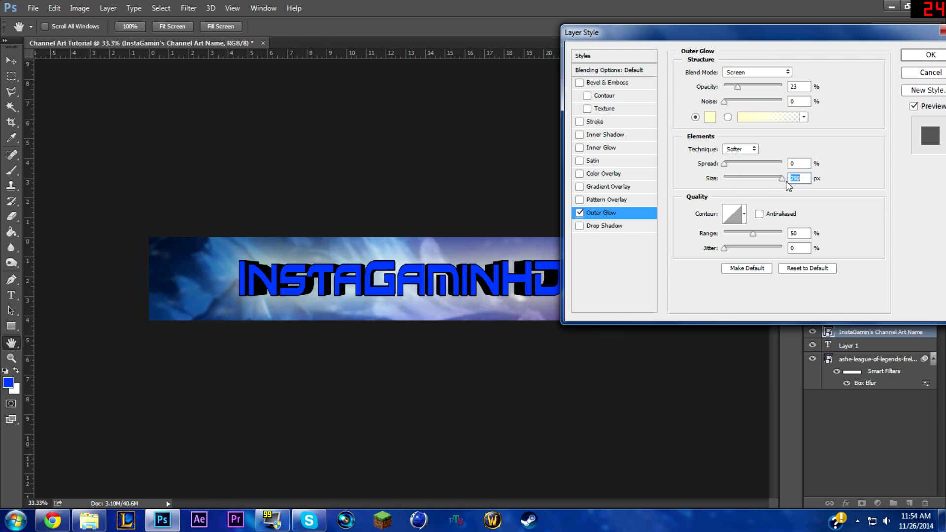
left_click(726, 104)
left_click_drag(726, 105, 732, 107)
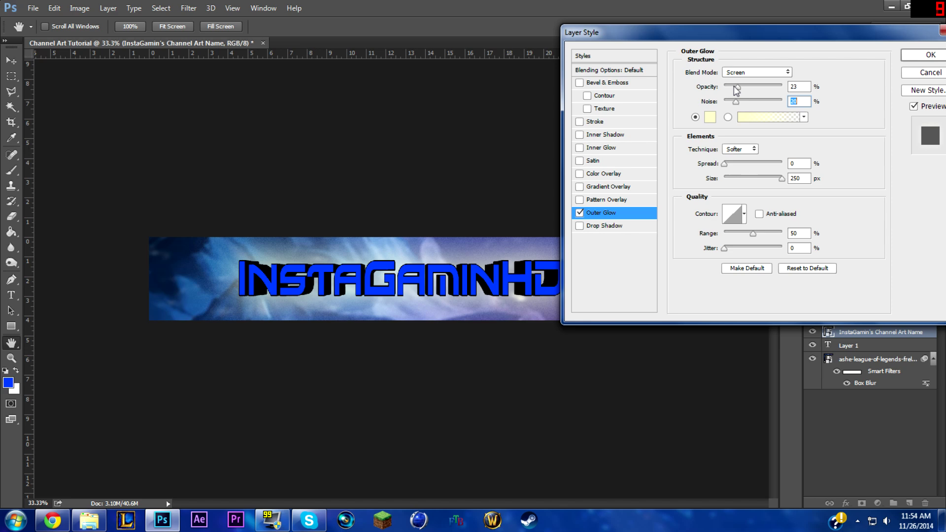
left_click_drag(737, 87, 729, 87)
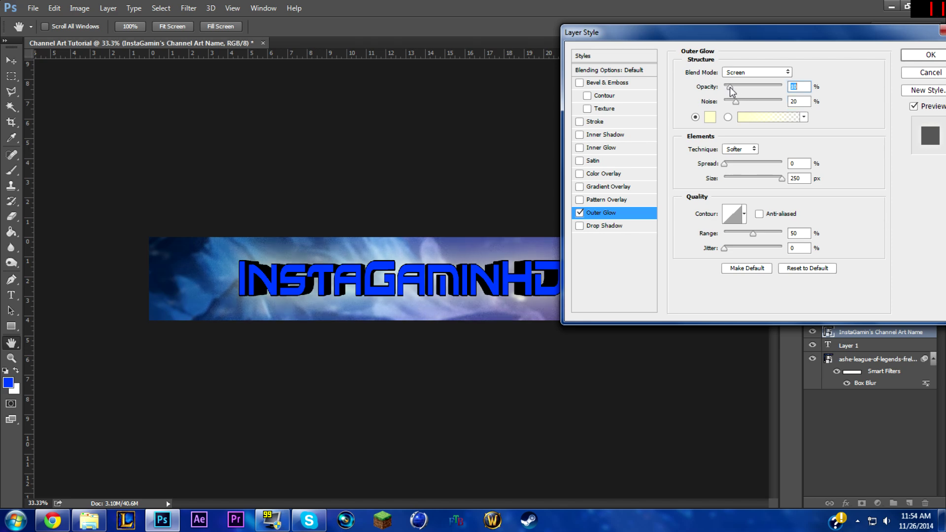
left_click(916, 57)
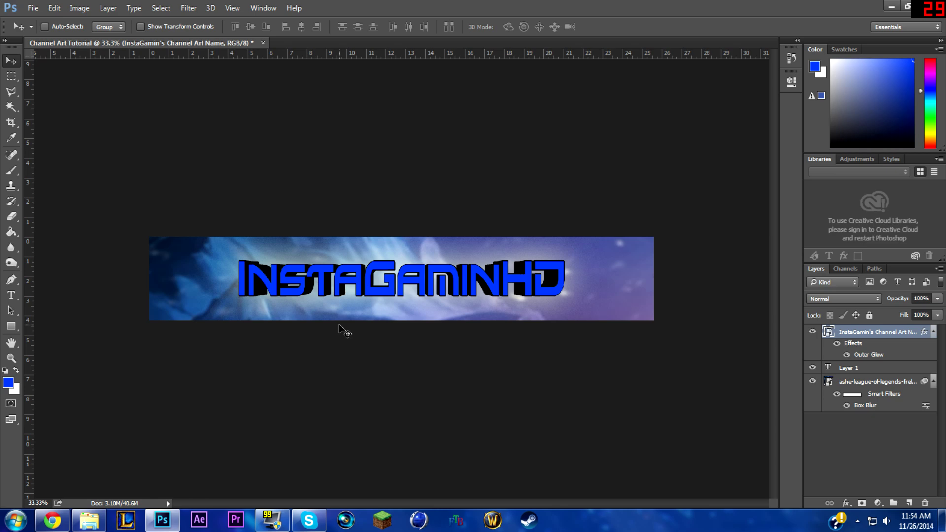
left_click(89, 520)
mouse_move(806, 167)
left_mouse_down()
mouse_move(806, 278)
mouse_move(806, 129)
mouse_move(810, 224)
mouse_move(810, 183)
left_mouse_up()
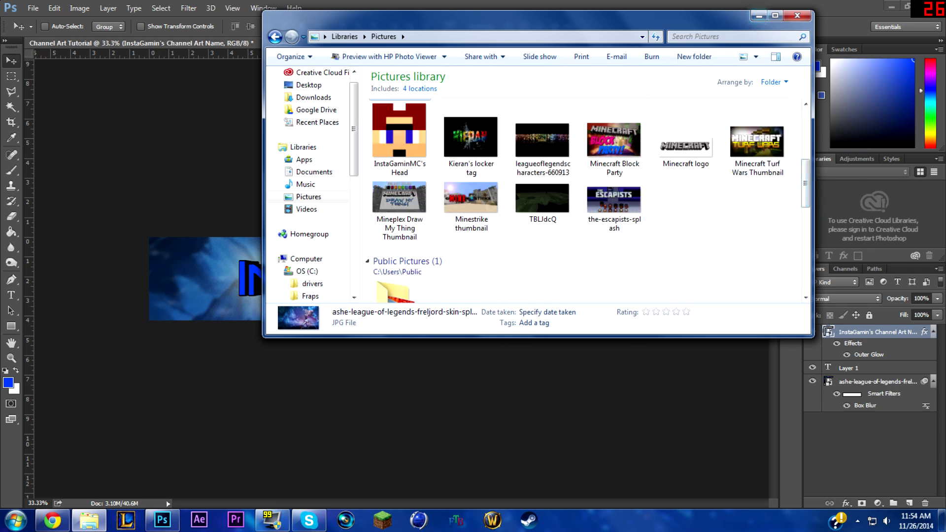
left_click(759, 15)
- Search Google for 'nova skin' in Chrome and open the Nova Skin editor result
left_click(52, 520)
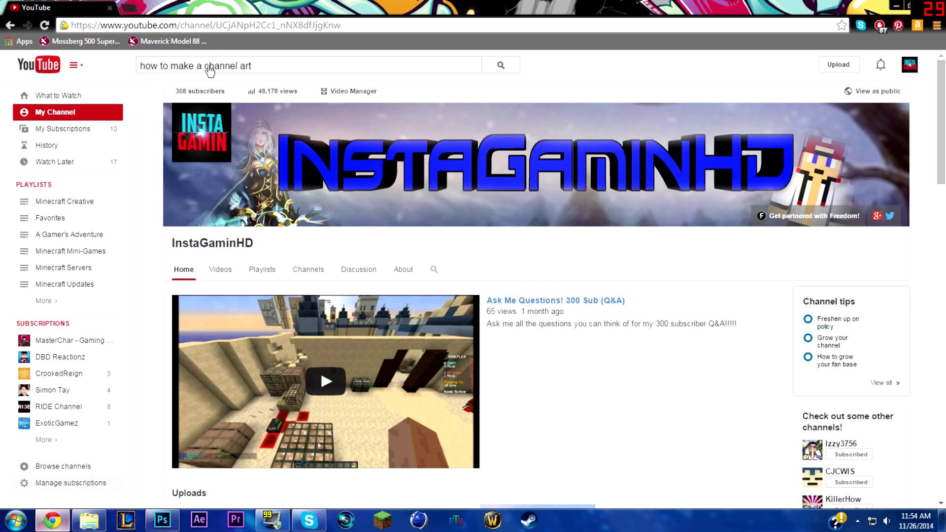
left_click(200, 30)
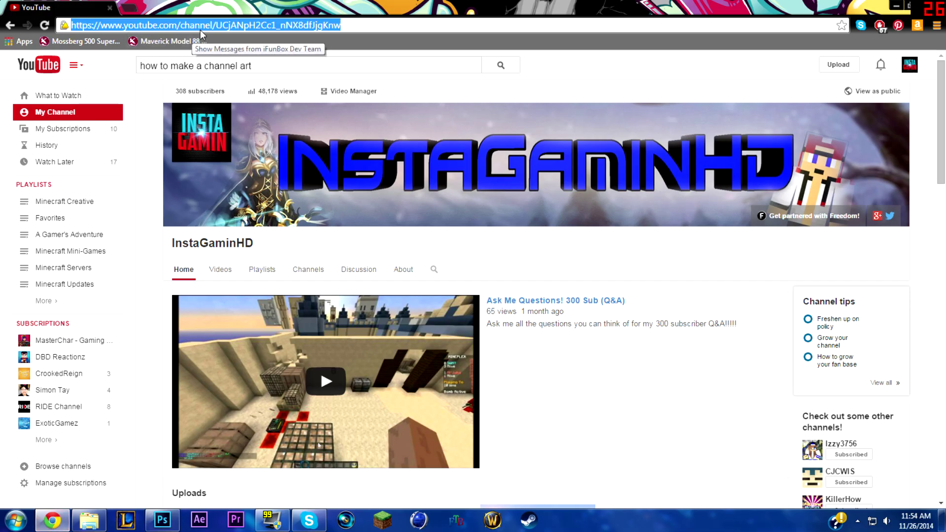
type("nova skin")
key("Return")
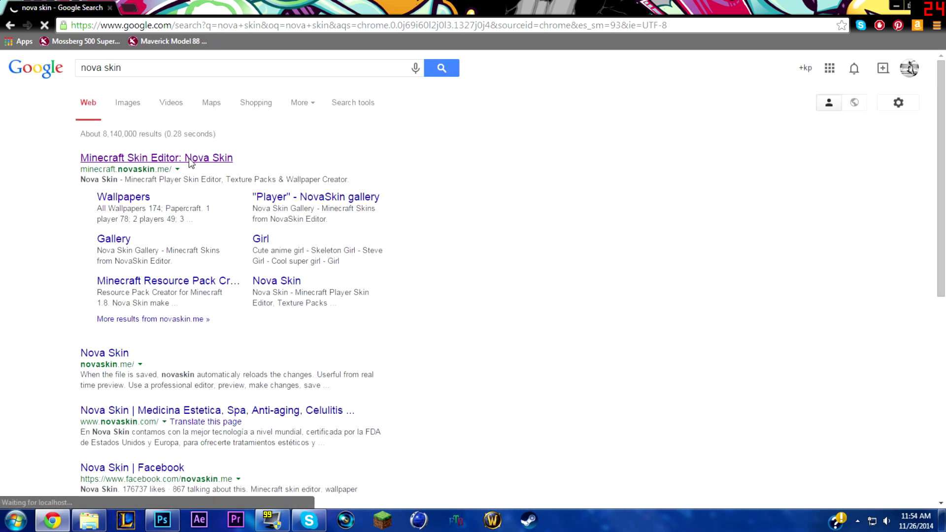
left_click(191, 163)
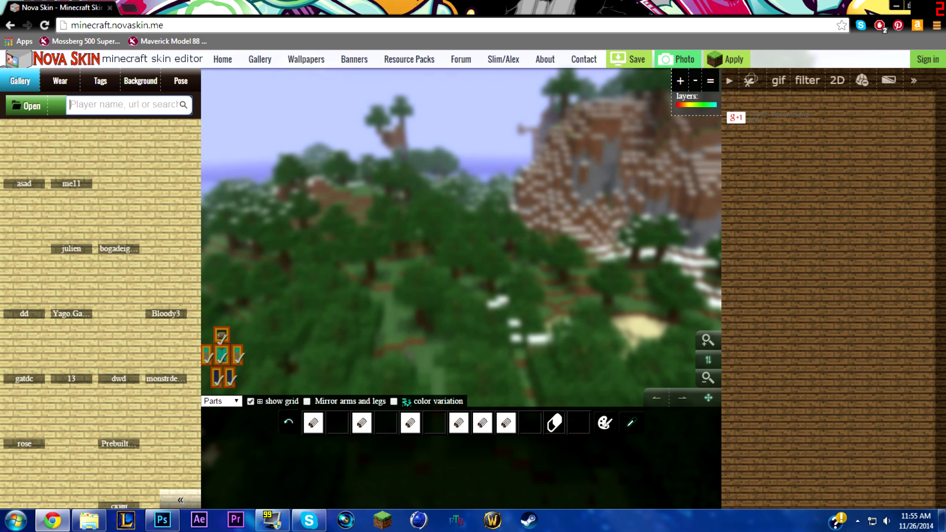
- Load the instagaminmc skin from the Nova Skin gallery and pose it with arms out, head tilted
type("instaga")
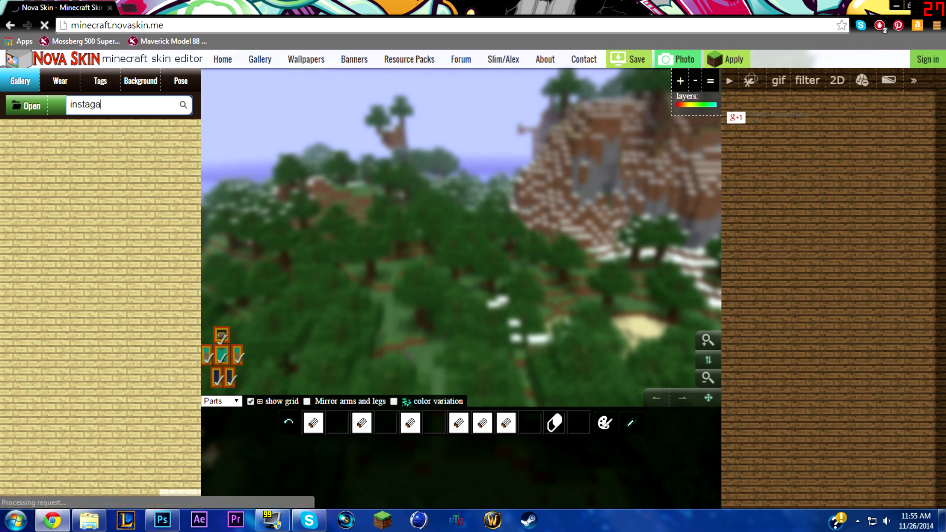
type("minmc")
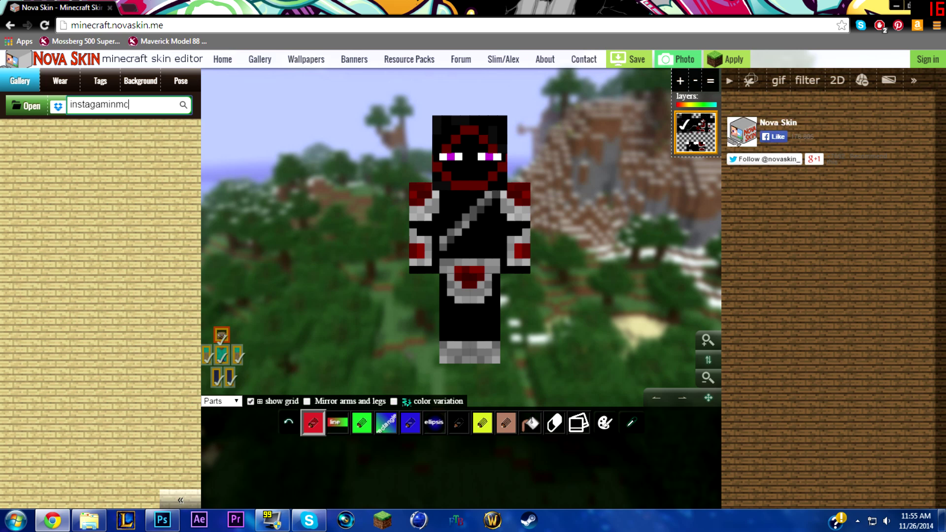
key("Return")
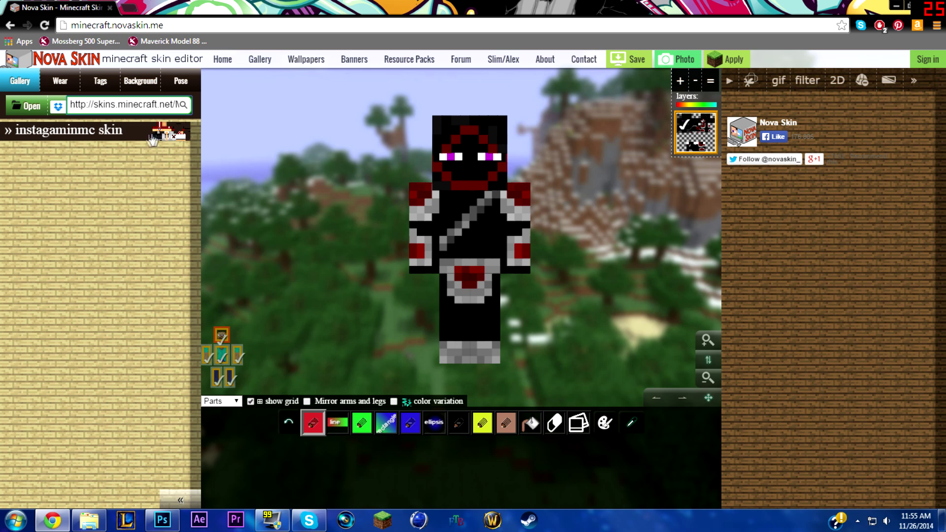
left_click(123, 140)
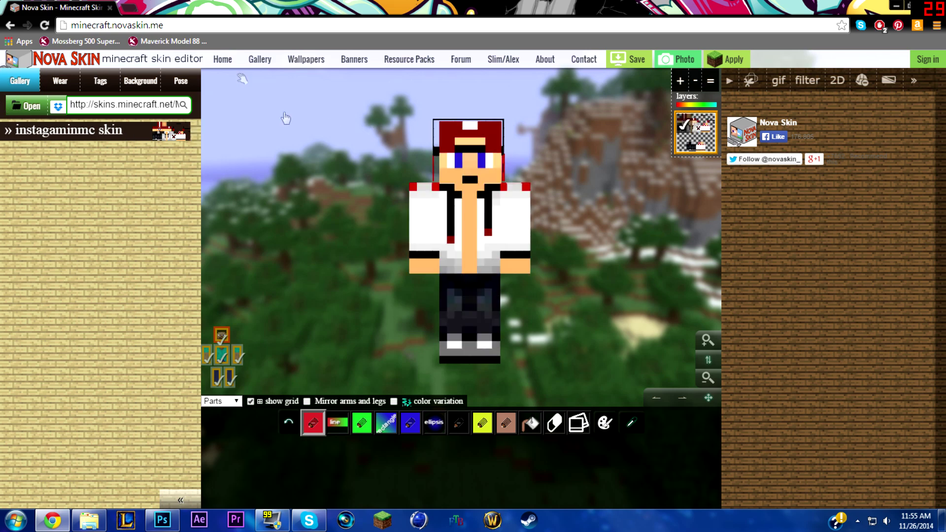
left_click(182, 83)
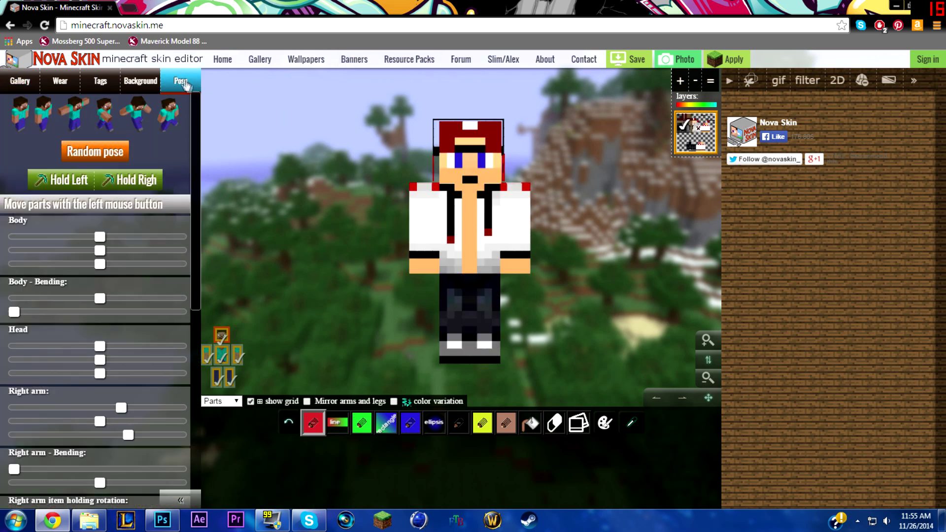
left_click(48, 120)
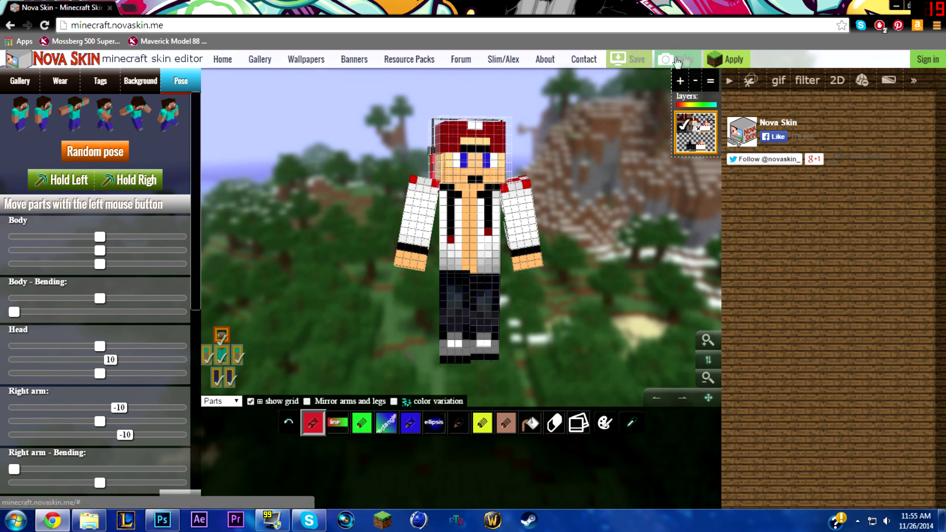
- Save the skin in Nova Skin, take a Photo snapshot of the posed character, and choose Save image as
left_click(623, 69)
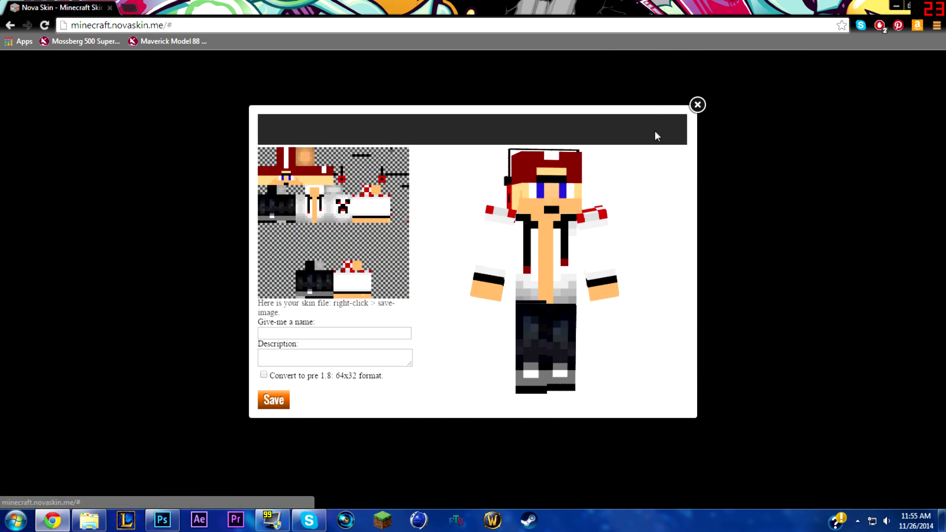
left_click(697, 104)
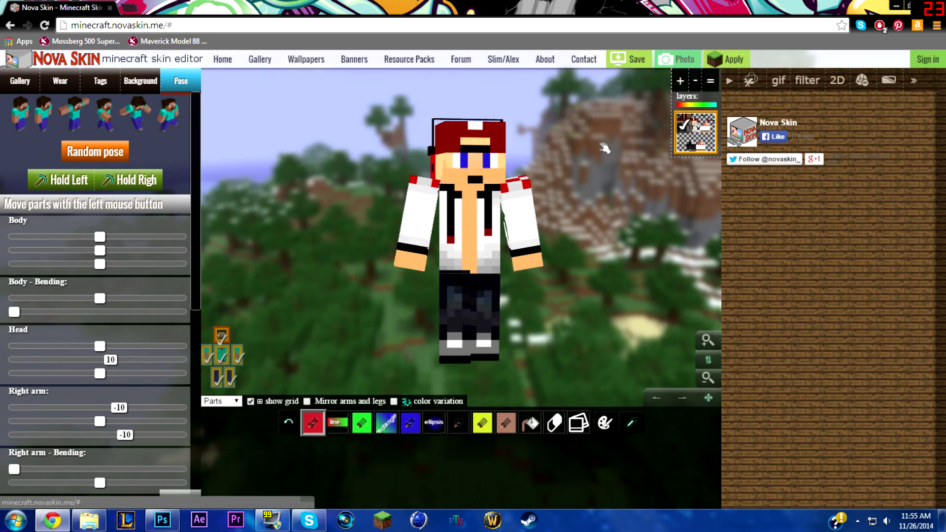
left_click(675, 64)
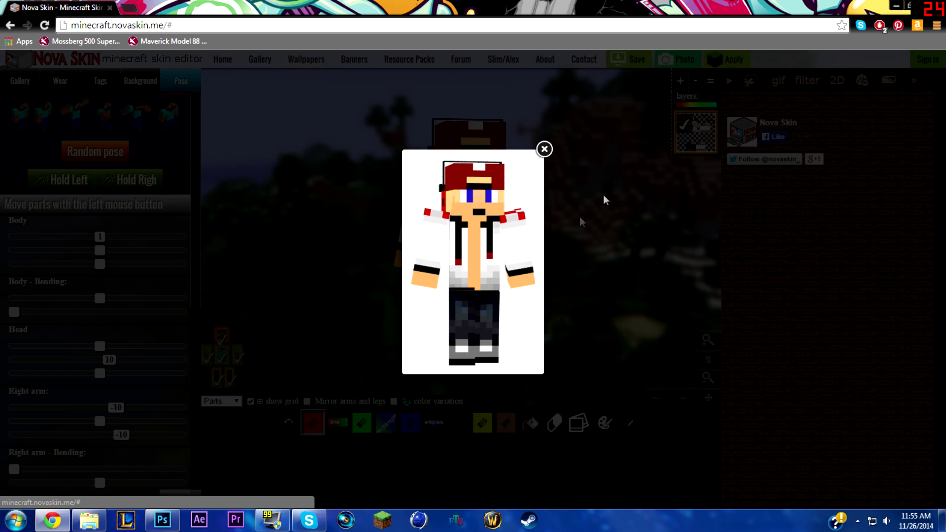
right_click(479, 252)
left_click(505, 266)
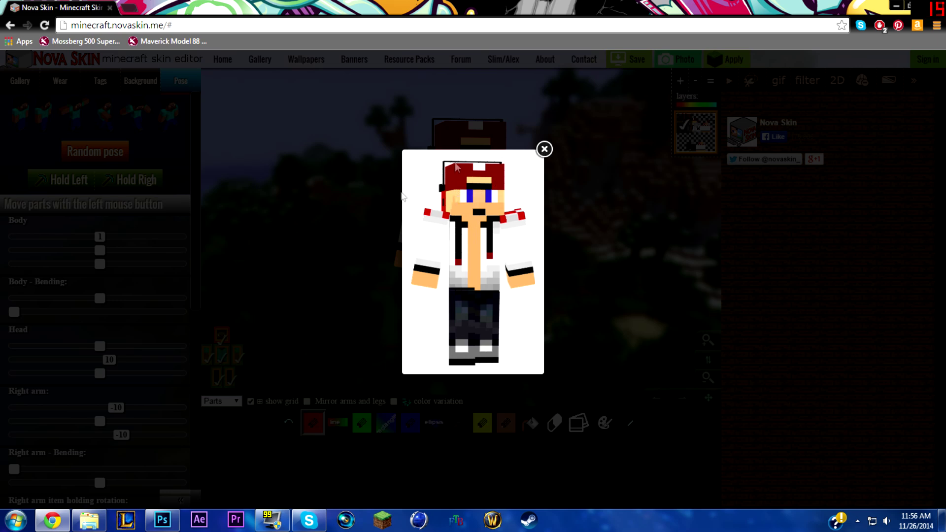
- Save the posed character snapshot as the PNG file 'IG Skin' in the Pictures library
right_click(446, 178)
left_click(473, 188)
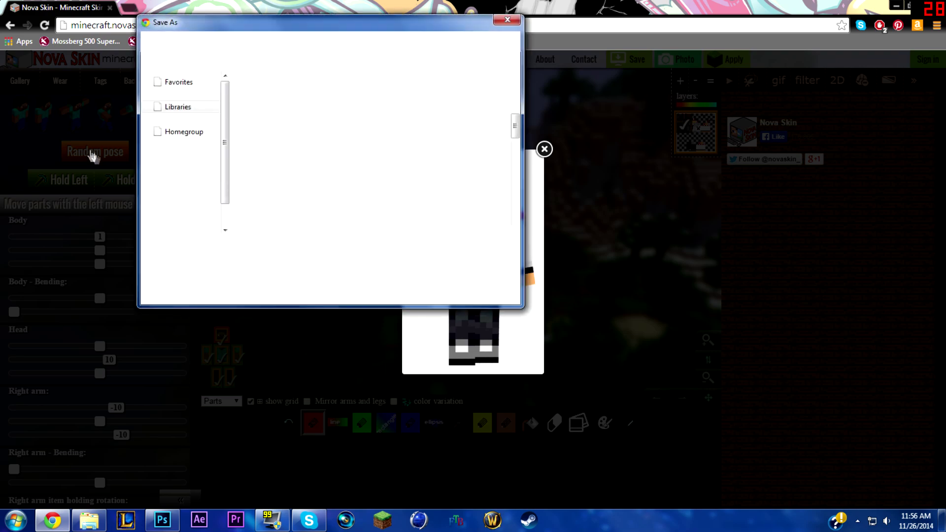
left_click_drag(514, 127, 515, 161)
key("BackSpace")
type("I")
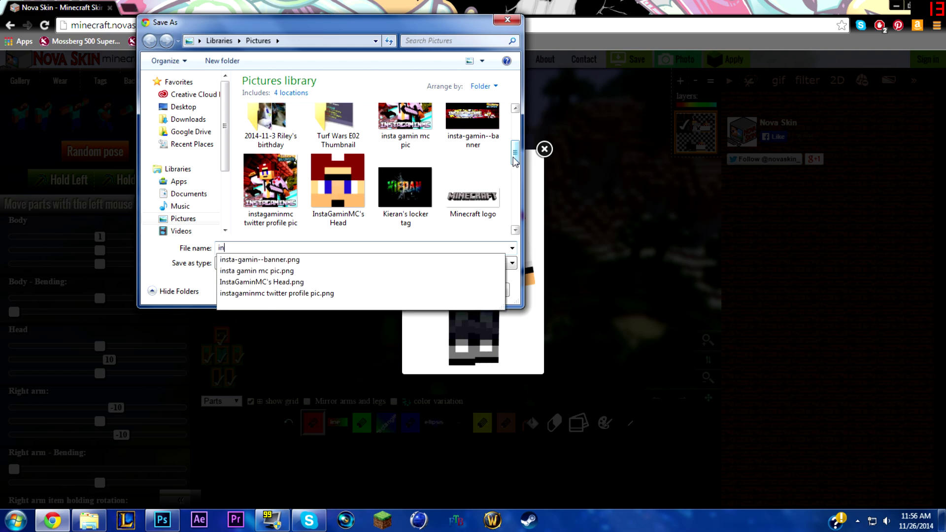
key("BackSpace")
type("IG Sk")
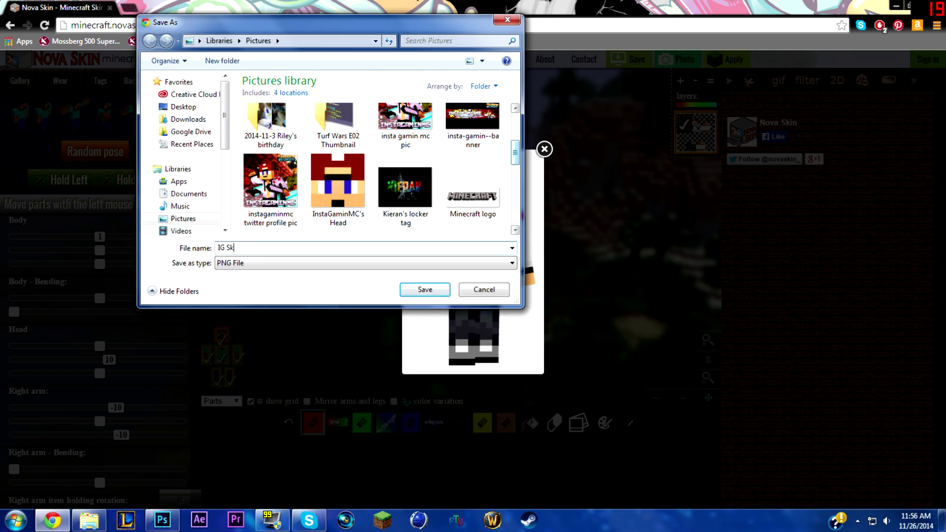
key("Return")
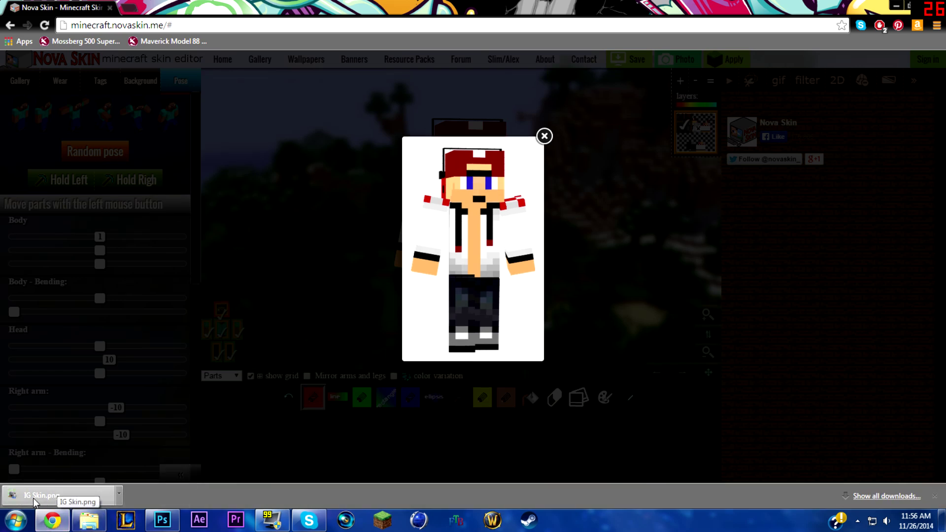
- Place IG Skin.png on the Photoshop banner, scaled and tilted at the logo's right end
left_click(162, 519)
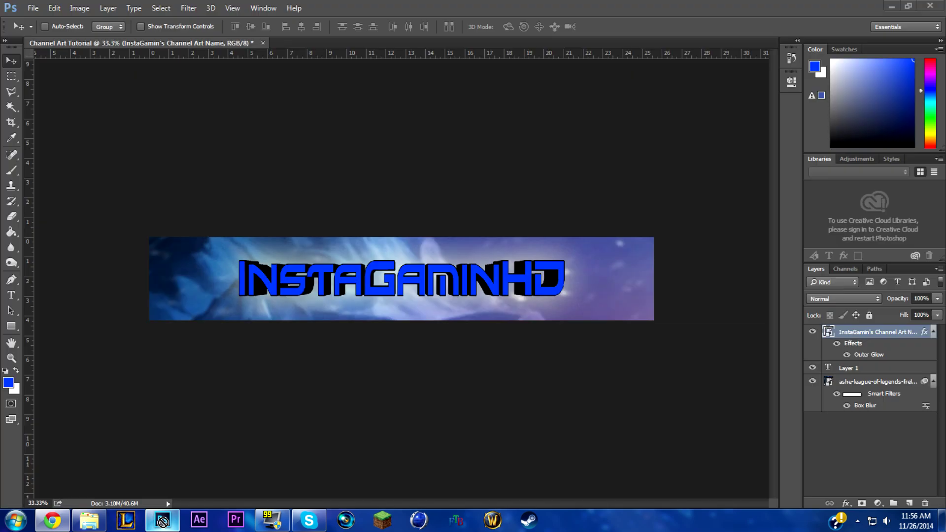
left_click_drag(389, 312, 390, 313)
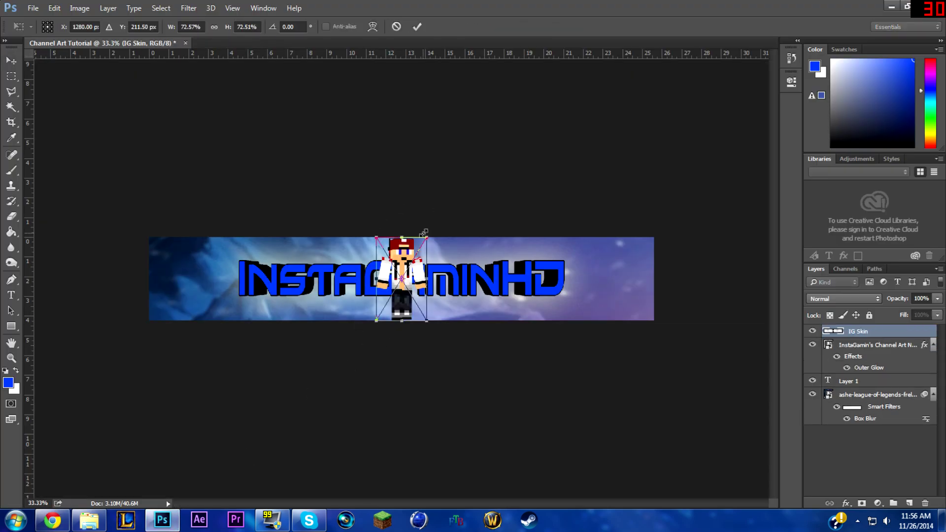
left_click_drag(427, 238, 232, 301)
left_click_drag(254, 243, 585, 273)
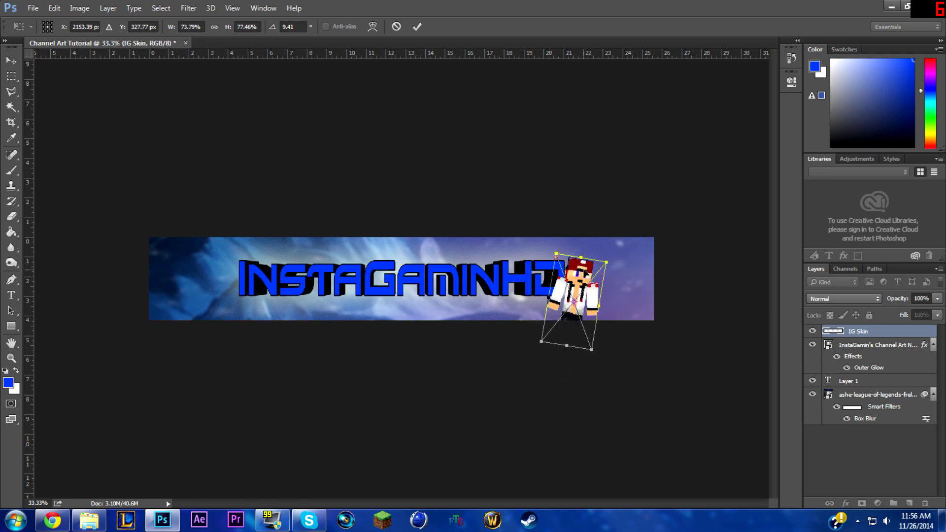
key("Return")
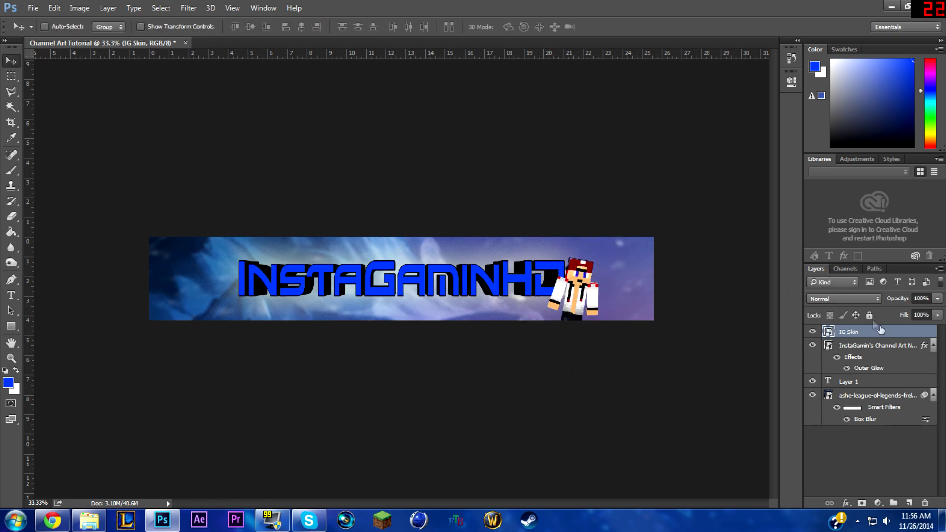
- Move the IG Skin layer beneath the logo layer and rasterize it for erasing
left_click_drag(871, 334, 868, 376)
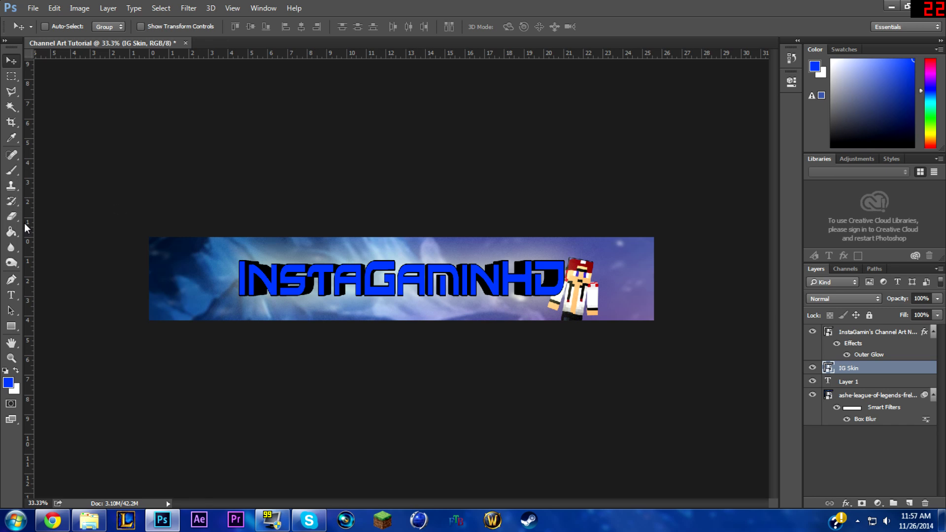
left_click(12, 216)
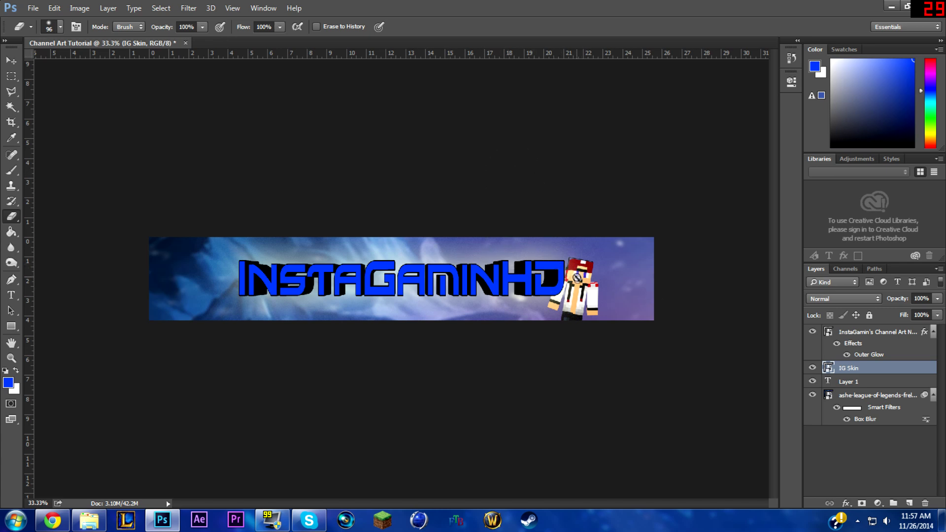
left_click(580, 282)
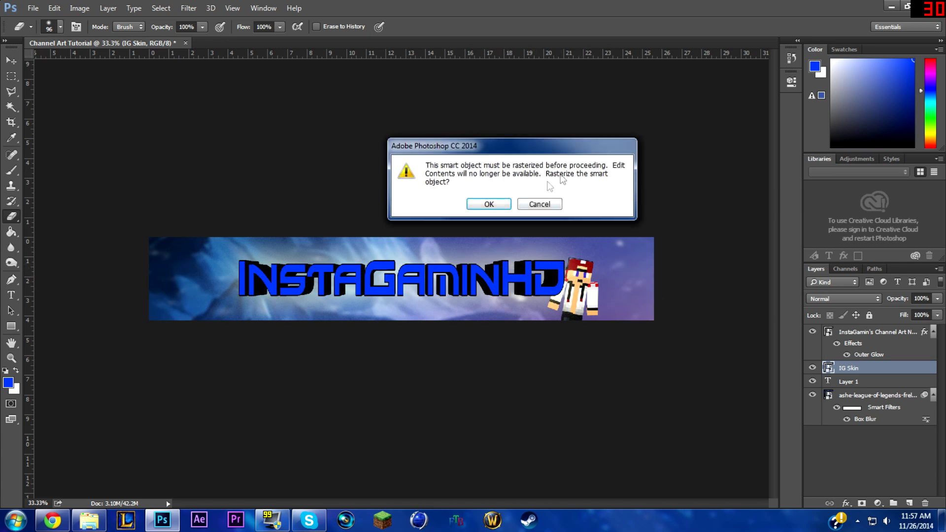
left_click(488, 204)
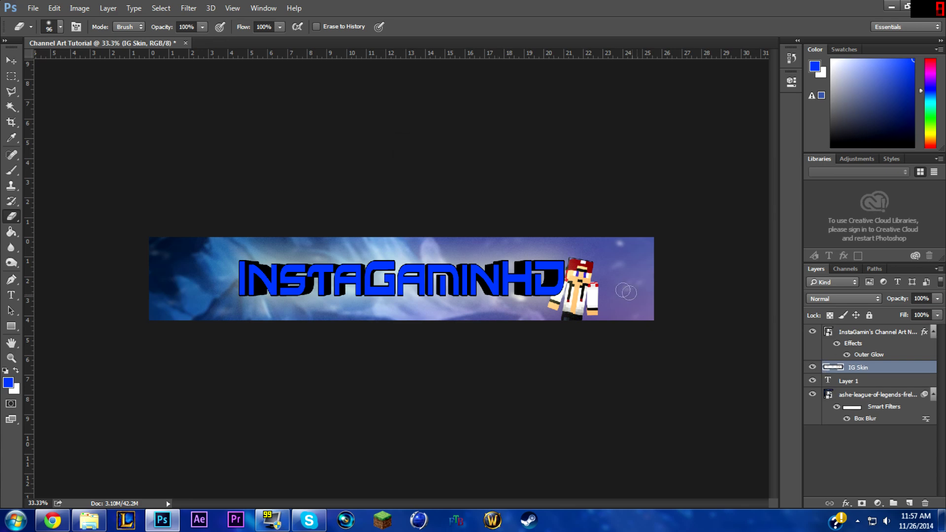
- Undo the trial erase over the character's head and set the eraser brush to 170 px
mouse_move(579, 257)
left_mouse_down()
mouse_move(587, 283)
mouse_move(571, 276)
left_mouse_up()
left_click(53, 8)
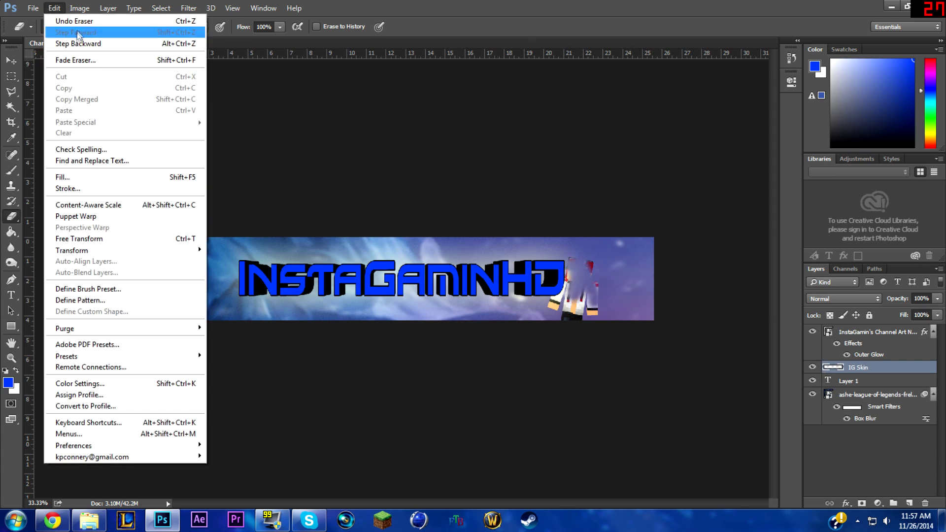
left_click(64, 16)
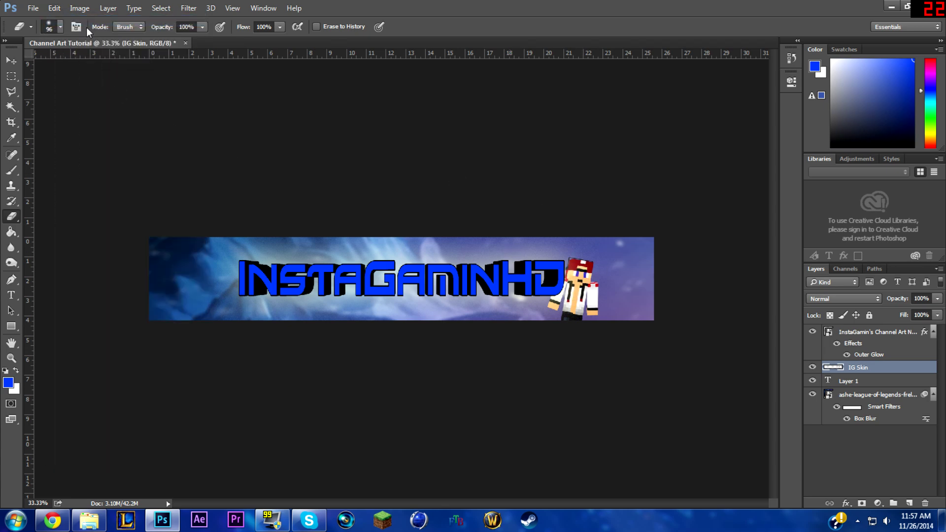
left_click(60, 27)
left_click_drag(99, 64, 116, 65)
key("Return")
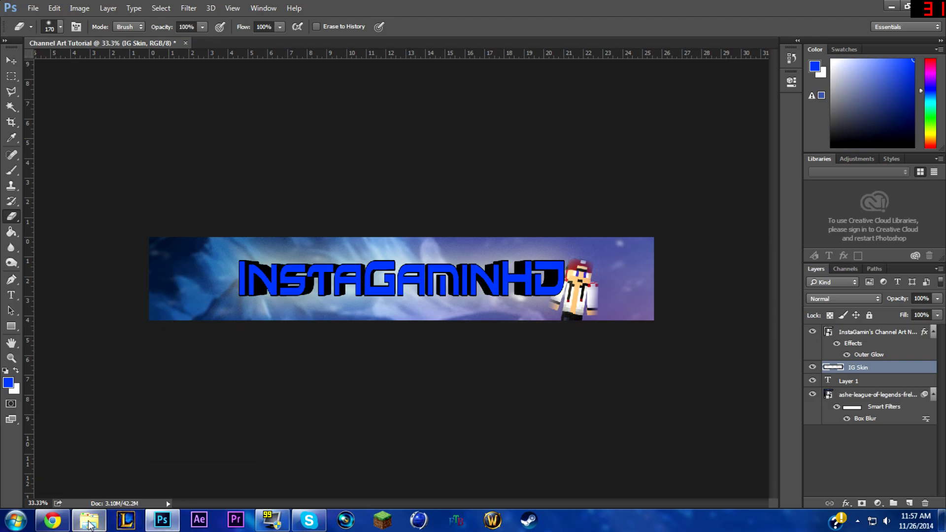
left_click(52, 520)
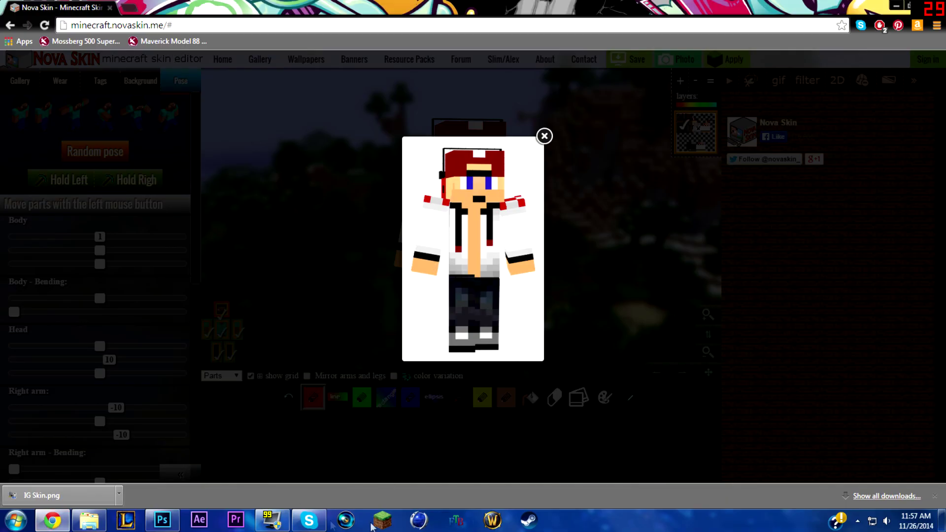
left_click(162, 520)
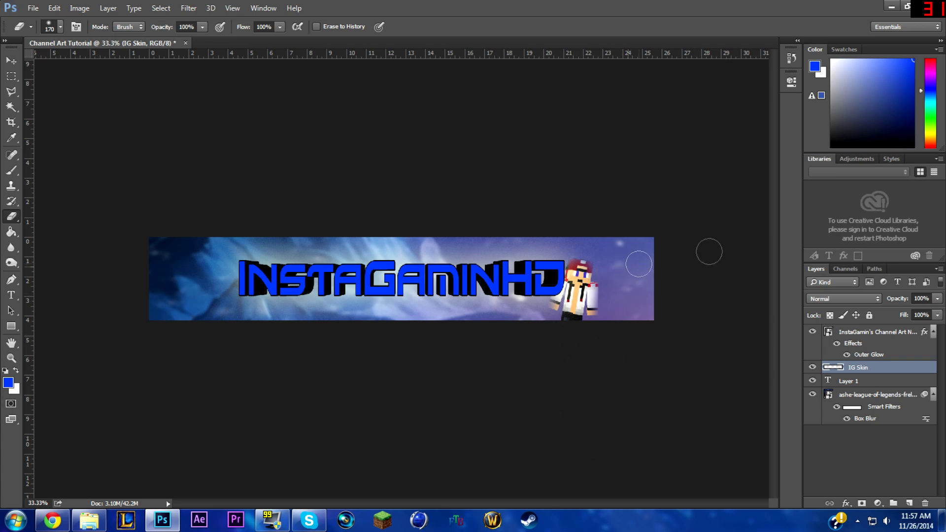
right_click(866, 367)
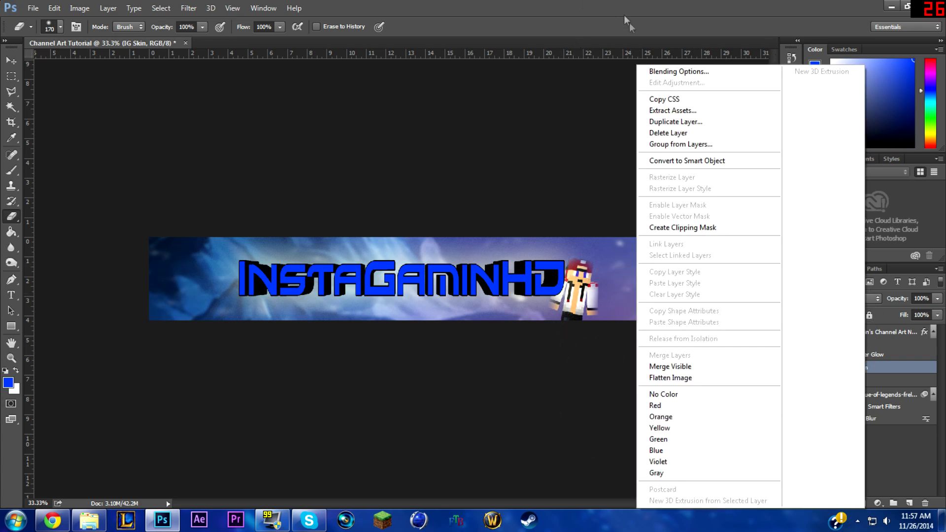
left_click(653, 72)
left_click_drag(445, 68, 221, 7)
left_click(77, 103)
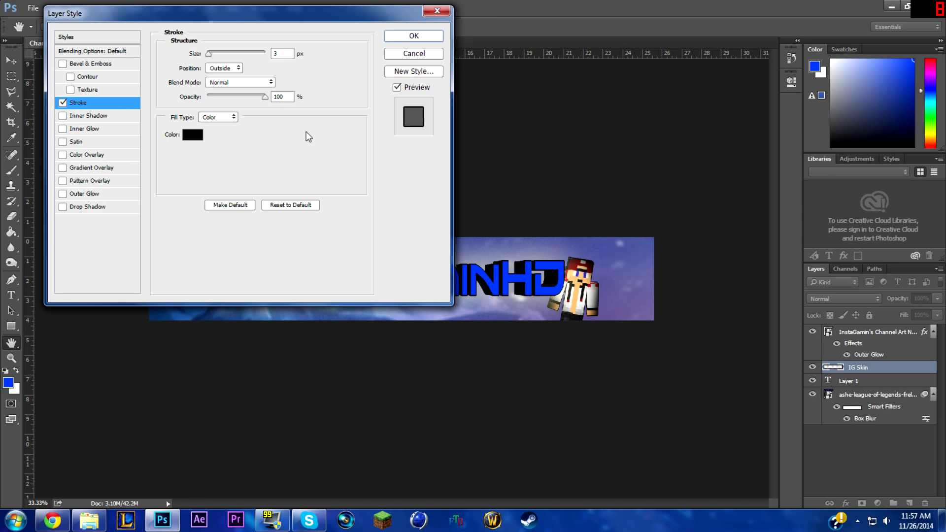
left_click(419, 53)
key("e")
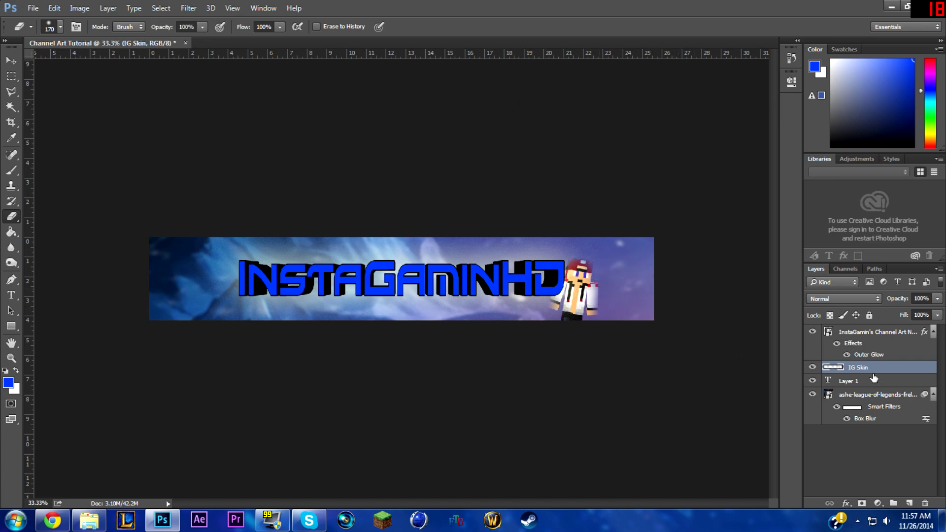
left_click(54, 8)
left_click(54, 8)
left_click(54, 8)
left_click(66, 41)
left_click(54, 8)
left_click(67, 42)
left_click(54, 8)
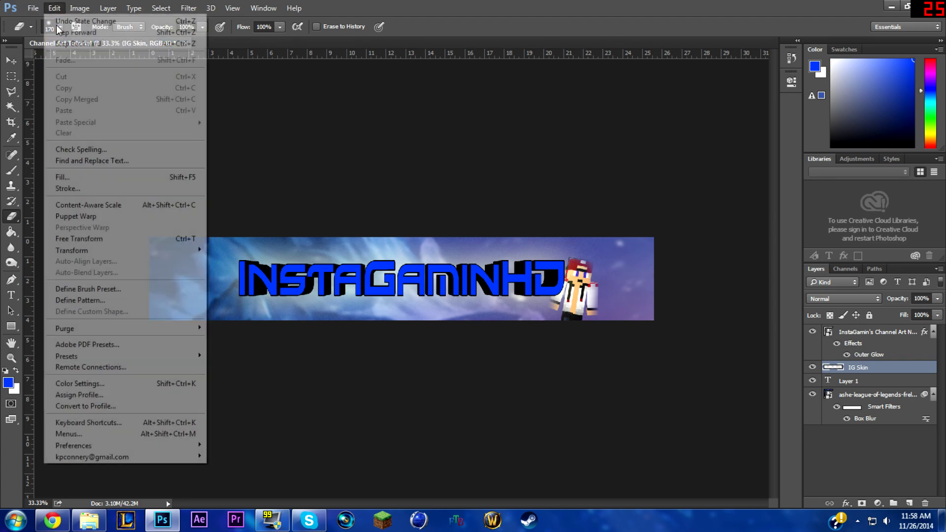
left_click(70, 43)
left_click(54, 9)
left_click(70, 43)
left_click(54, 8)
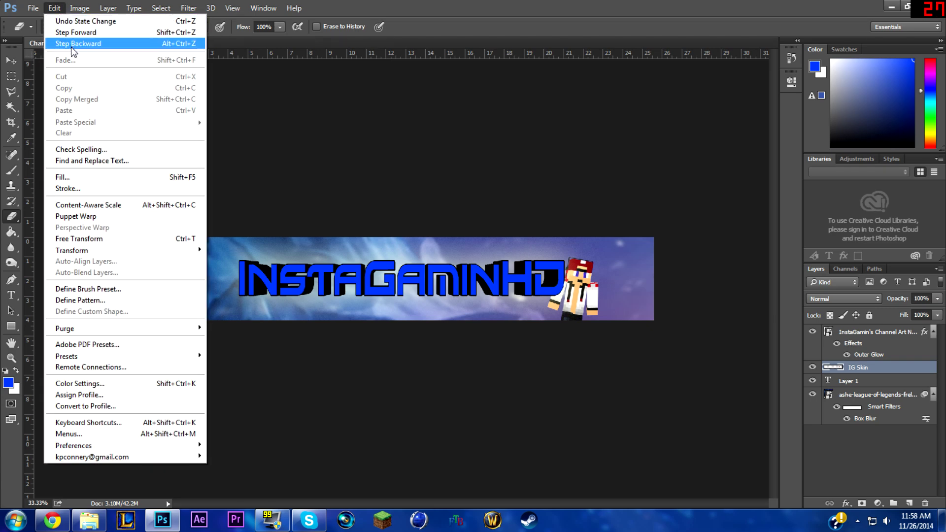
left_click(71, 46)
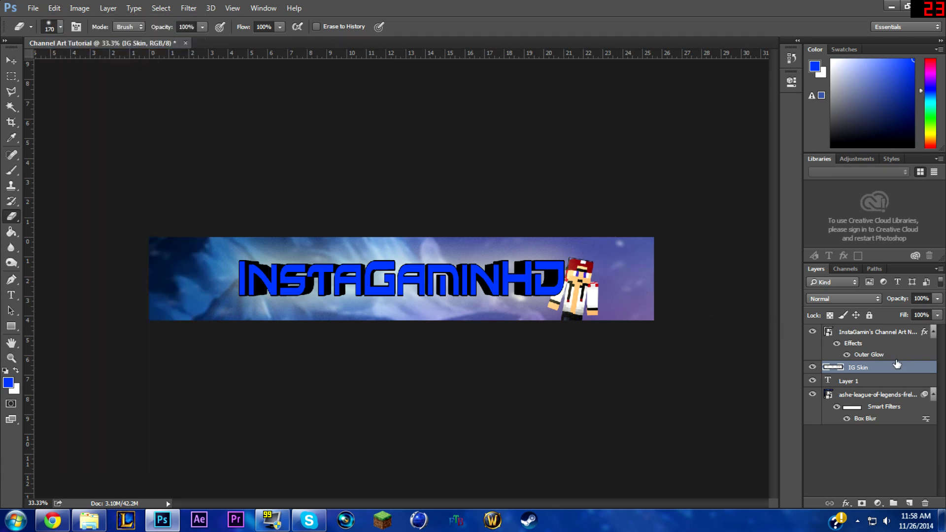
- Give the IG Skin layer a 2 px Stroke in Blending Options
right_click(880, 370)
left_click(691, 72)
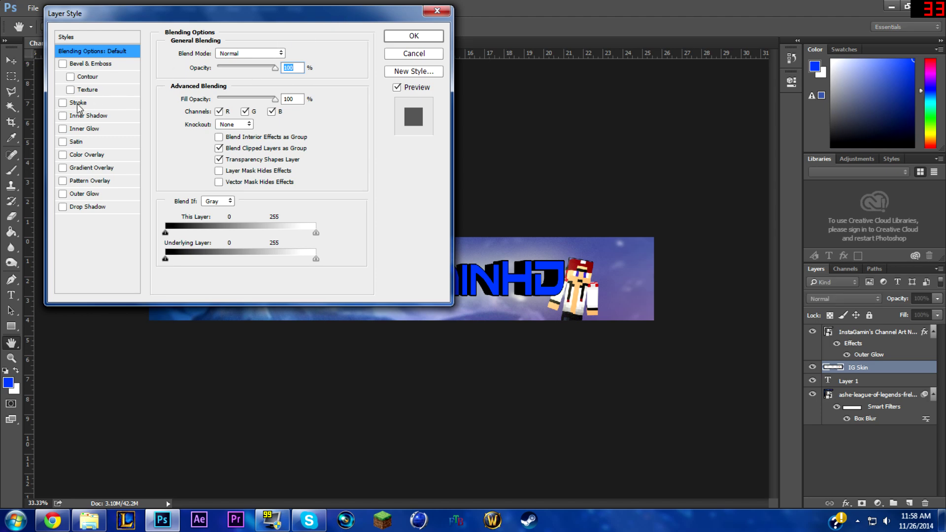
left_click(90, 106)
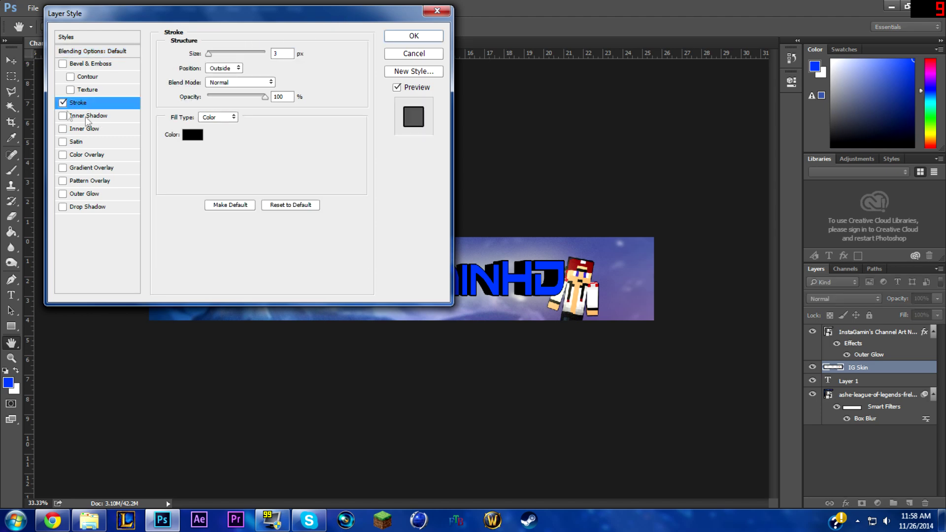
left_click_drag(210, 54, 207, 55)
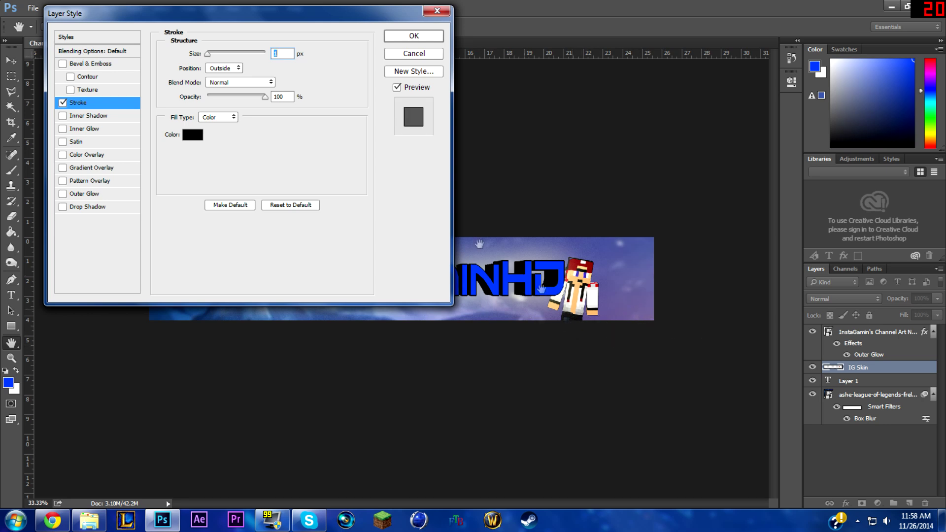
type("2")
- Add an Outer Glow of size 103 px at 28% opacity and apply the styles
left_click(93, 195)
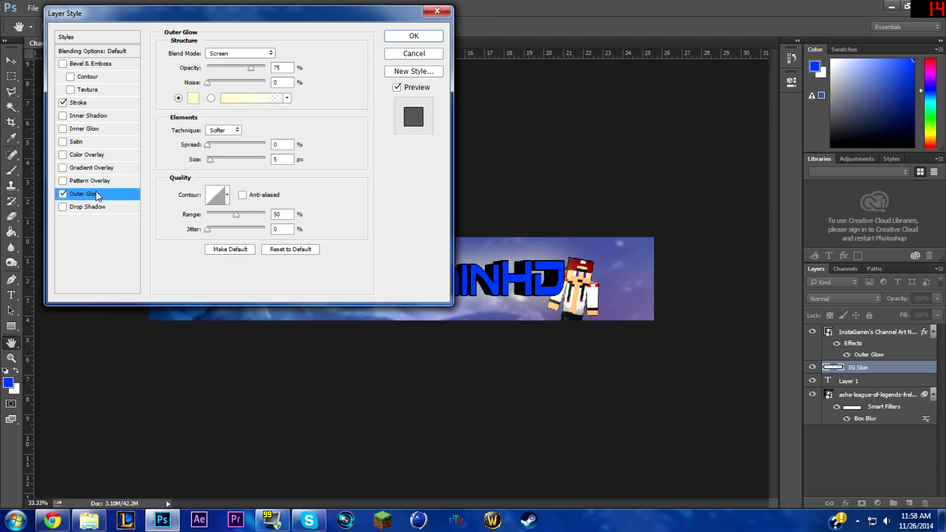
left_click_drag(212, 159, 232, 163)
left_click_drag(253, 67, 210, 84)
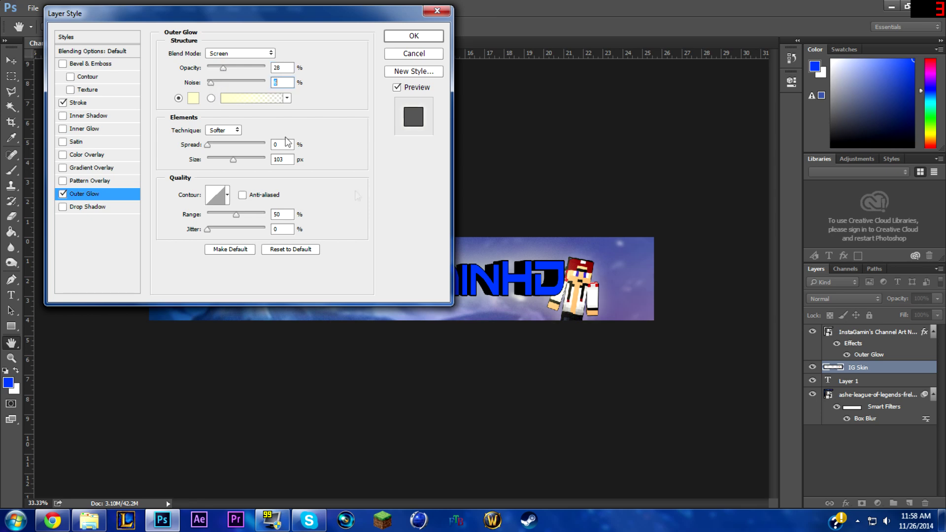
left_click(414, 36)
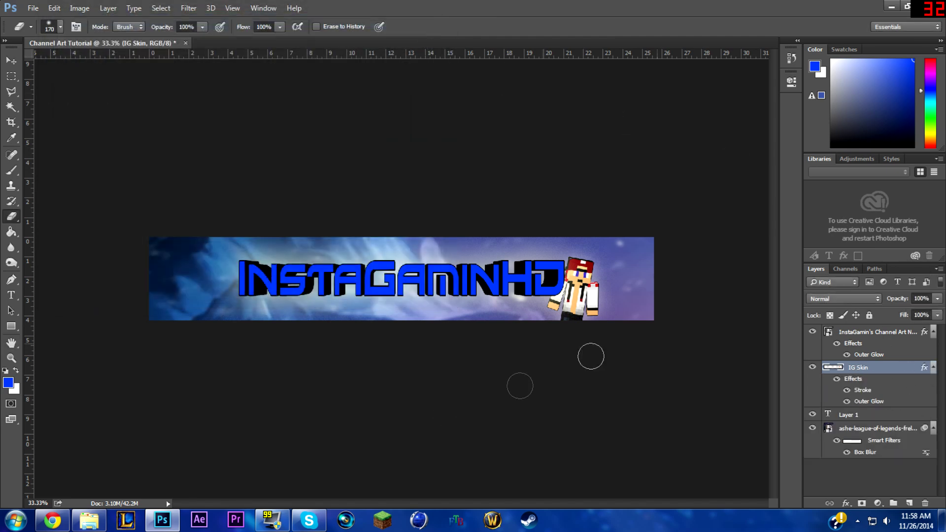